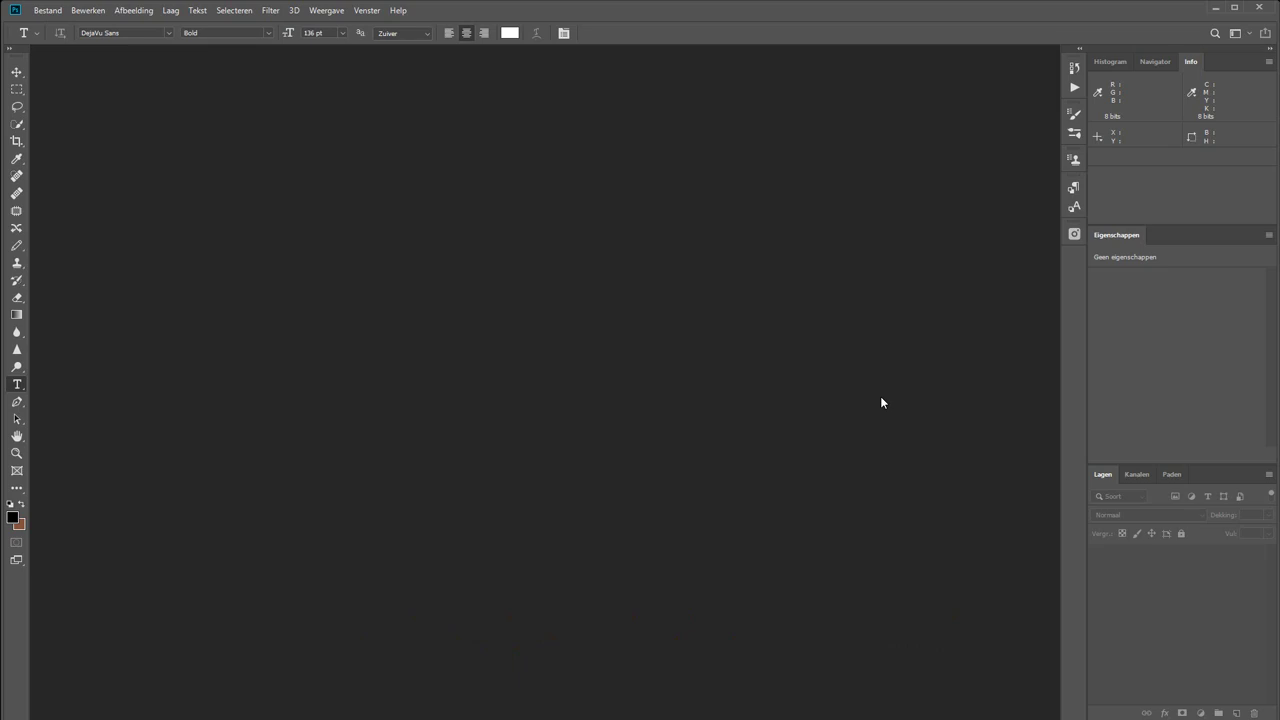
- Open Epic Clouds H264.mp4 from recent files and zoom the canvas to 50%
left_click(44, 12)
mouse_move(71, 89)
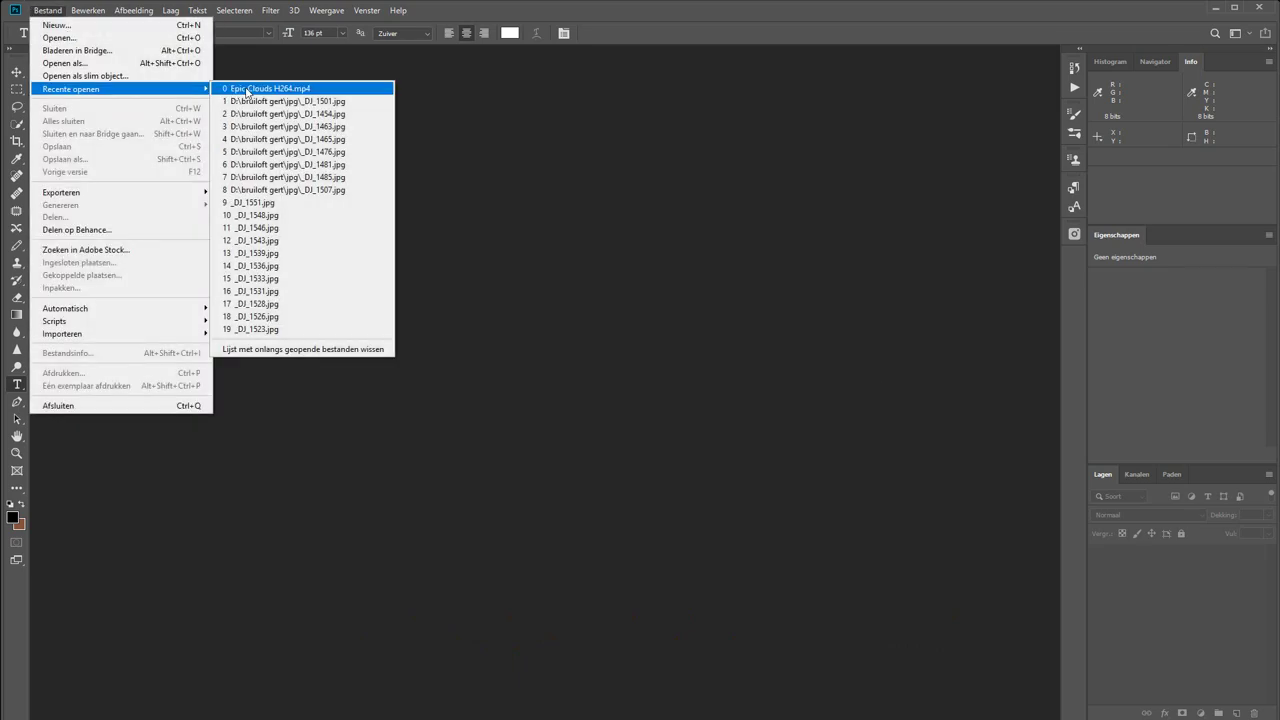
left_click(250, 92)
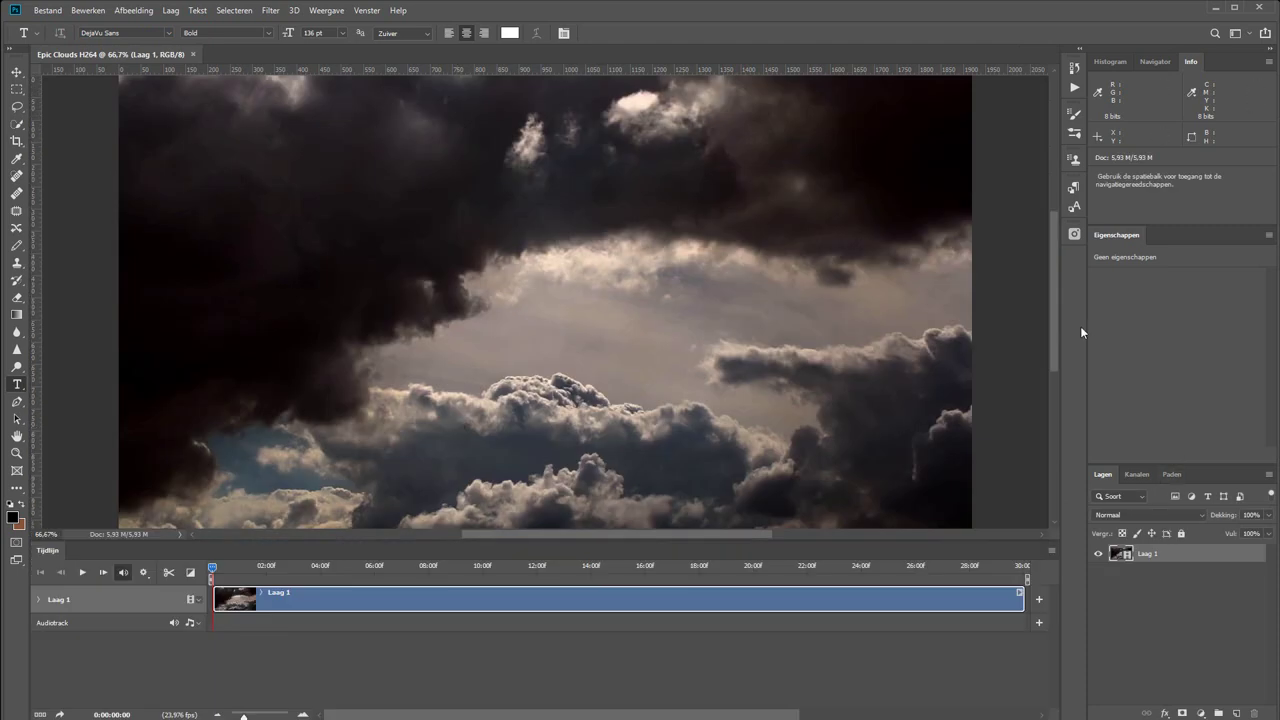
key("z")
left_click(499, 330, "alt")
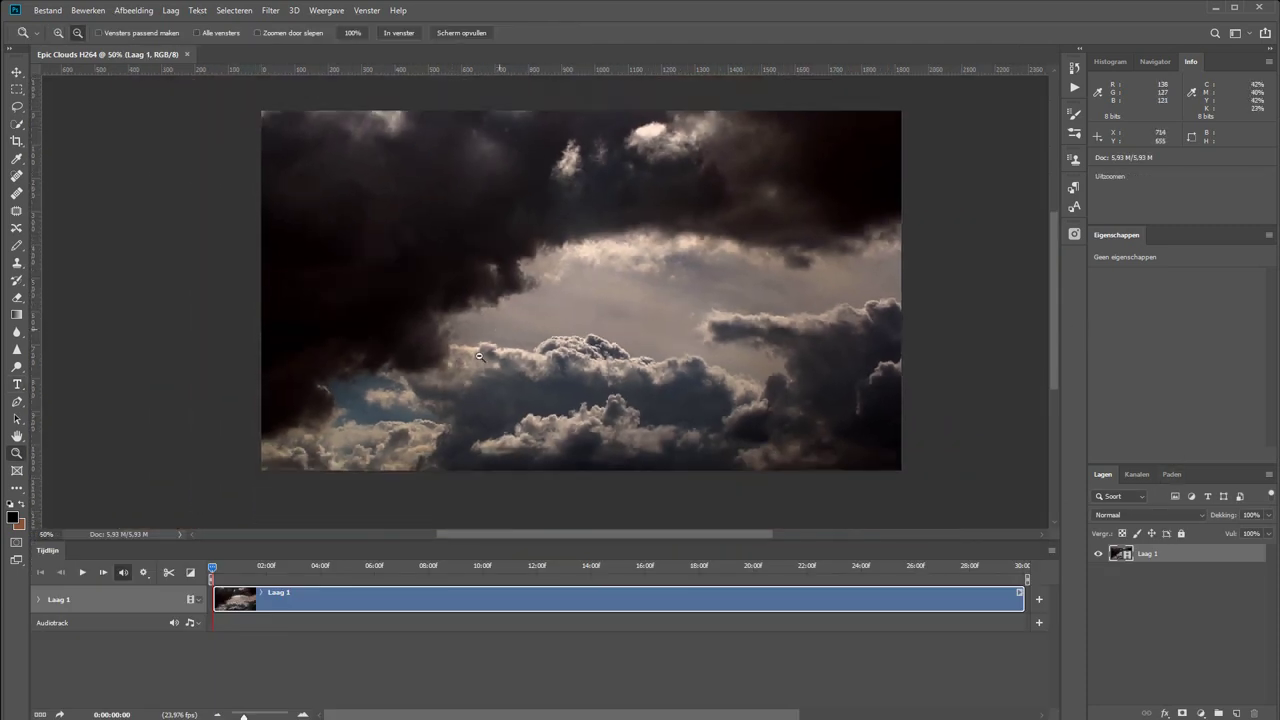
- Scrub through the cloud clip, then return the playhead to about 1 second
mouse_move(212, 565)
left_mouse_down()
mouse_move(840, 590)
mouse_move(943, 582)
mouse_move(697, 568)
left_mouse_up()
mouse_move(620, 560)
left_mouse_down()
mouse_move(344, 568)
mouse_move(262, 578)
mouse_move(252, 592)
left_mouse_up()
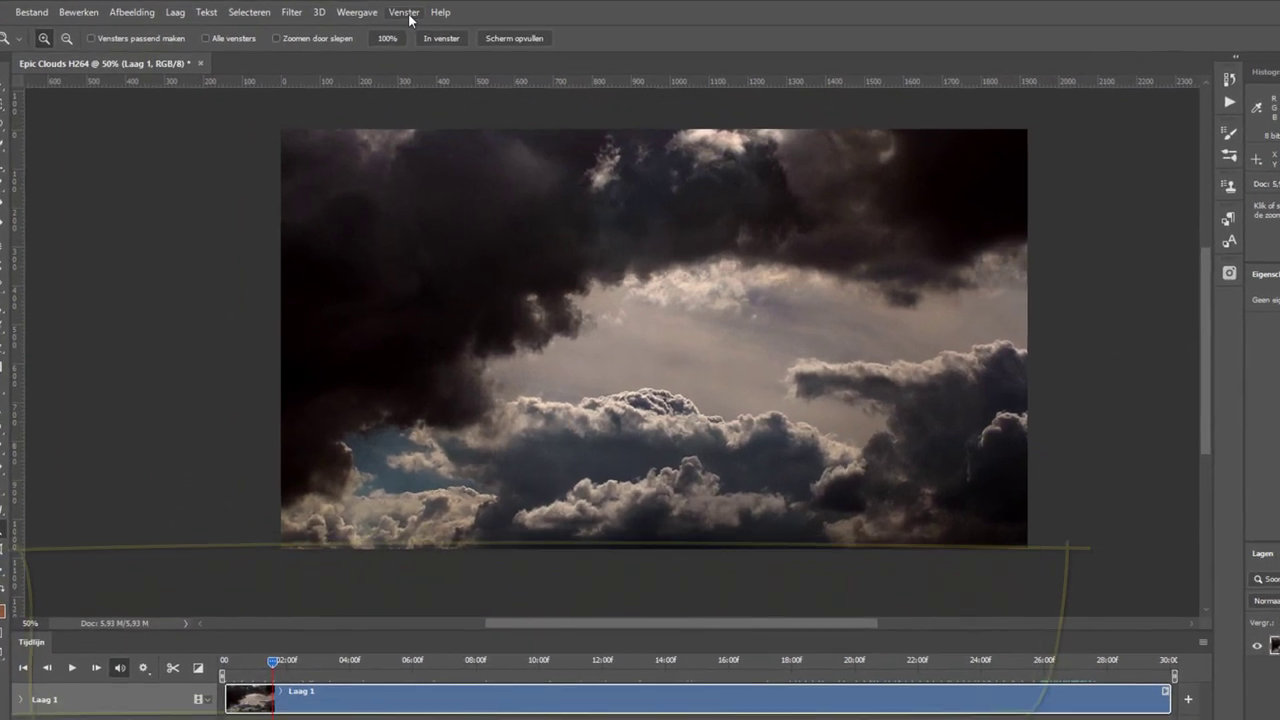
left_click(367, 10)
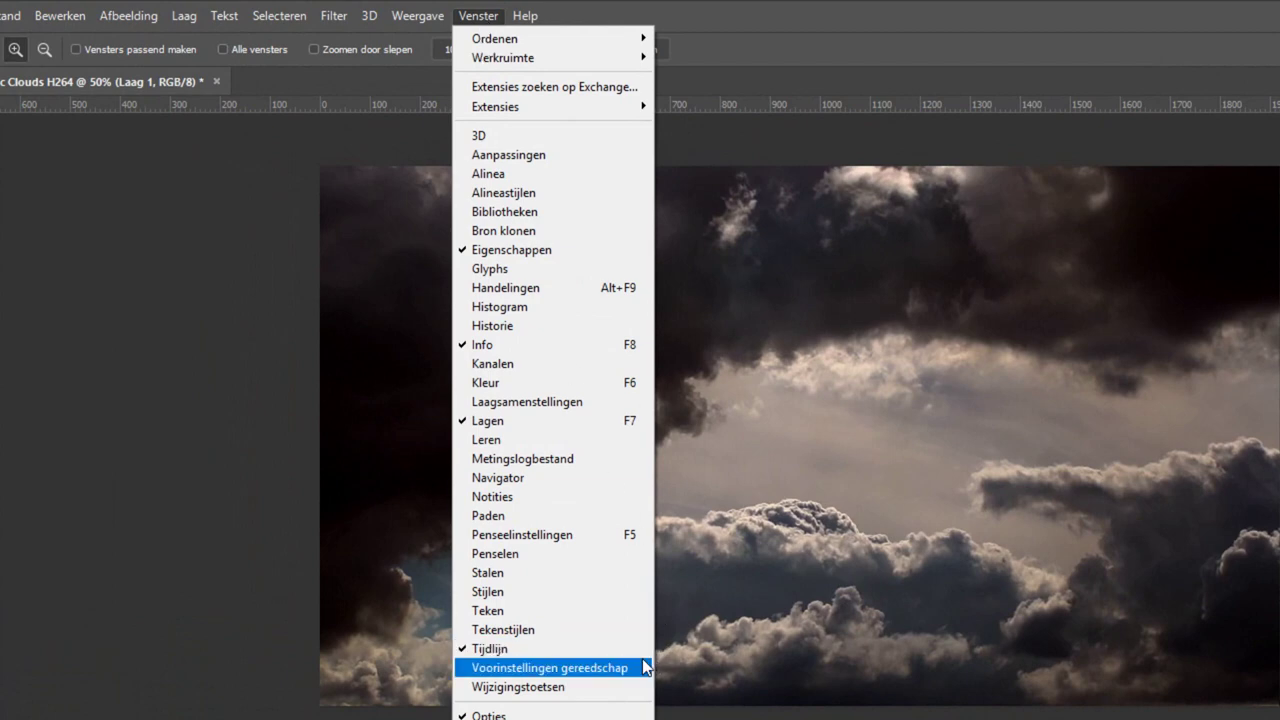
left_click(900, 638)
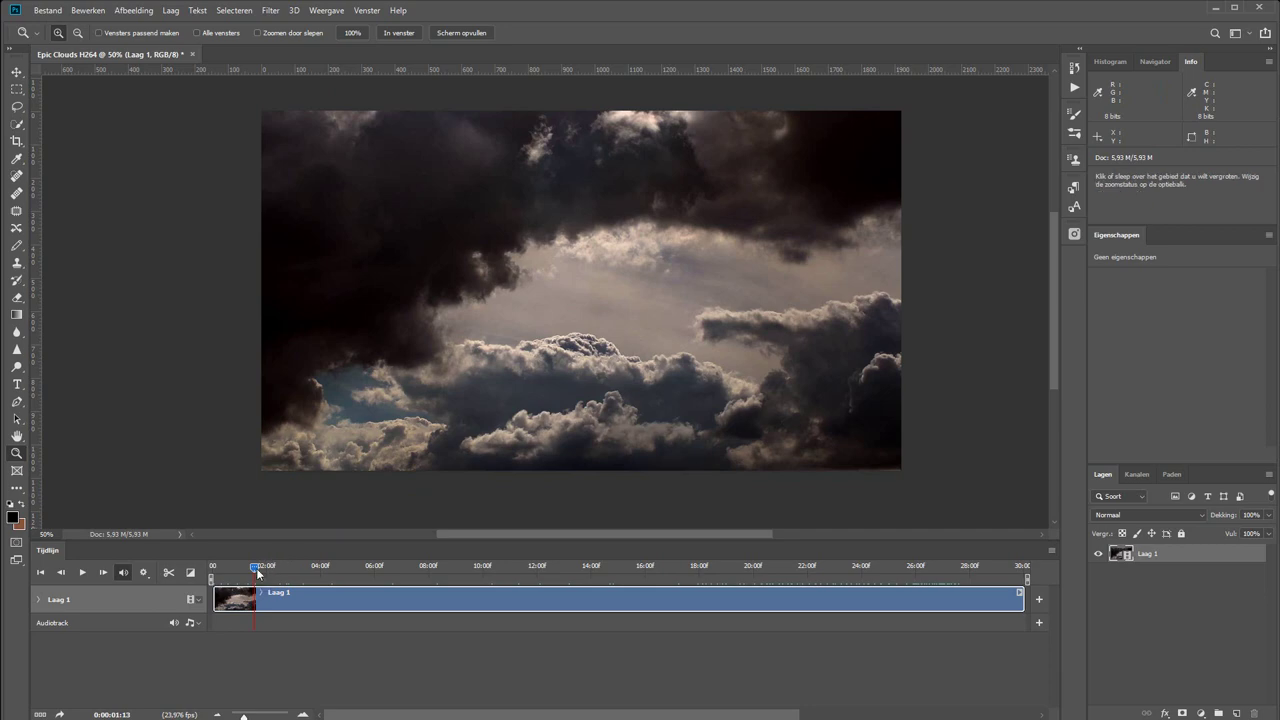
- Scrub the timeline and shift the Laag 1 cloud clip later, previewing around 26 seconds
left_click_drag(256, 568, 349, 568)
left_click_drag(479, 568, 716, 568)
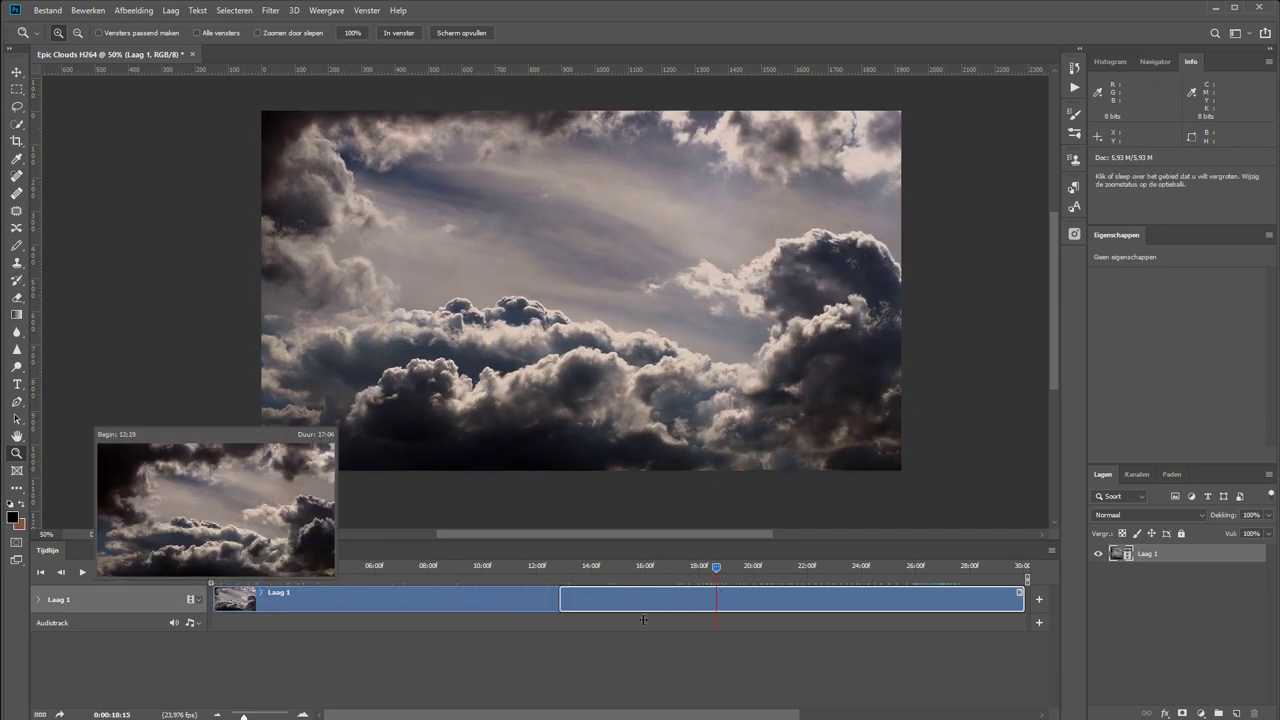
left_click_drag(230, 599, 734, 599)
left_click(843, 567)
mouse_move(871, 585)
left_mouse_down()
mouse_move(967, 623)
mouse_move(915, 600)
left_mouse_up()
- Trim the cloud clip to about seven seconds and zoom the timeline in twice
left_click_drag(820, 599, 315, 599)
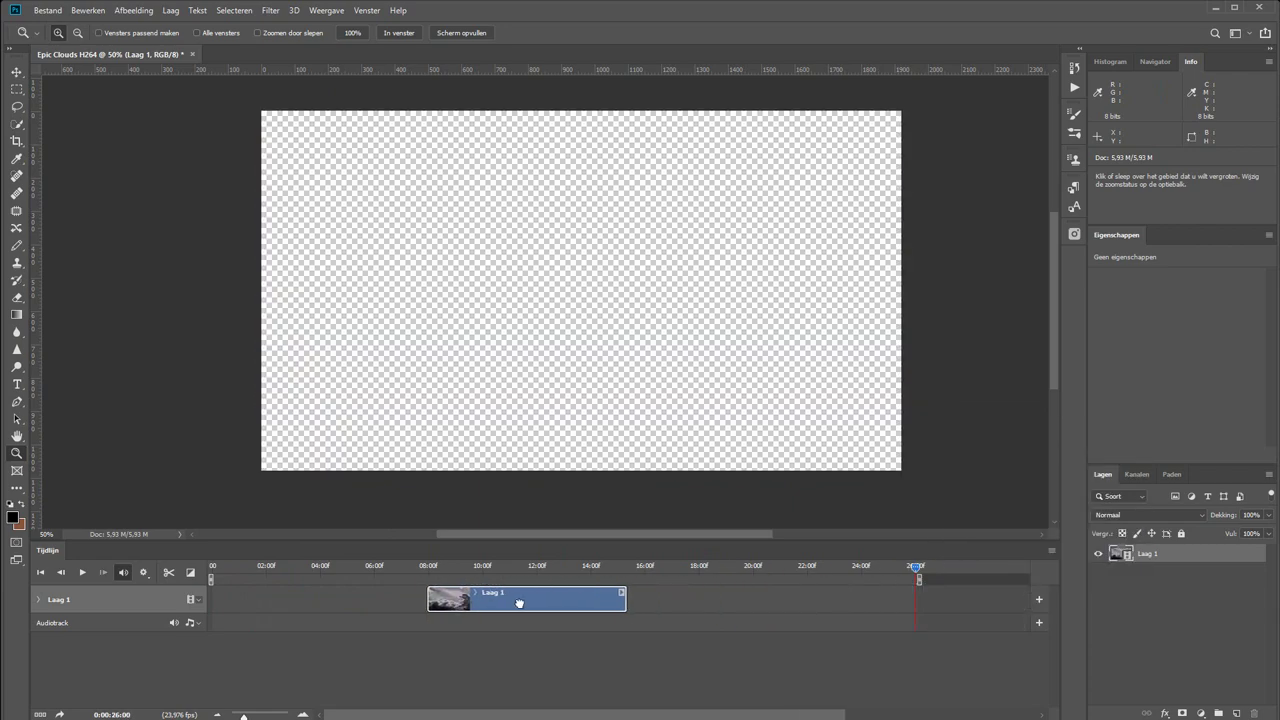
left_click(228, 567)
left_click(305, 714)
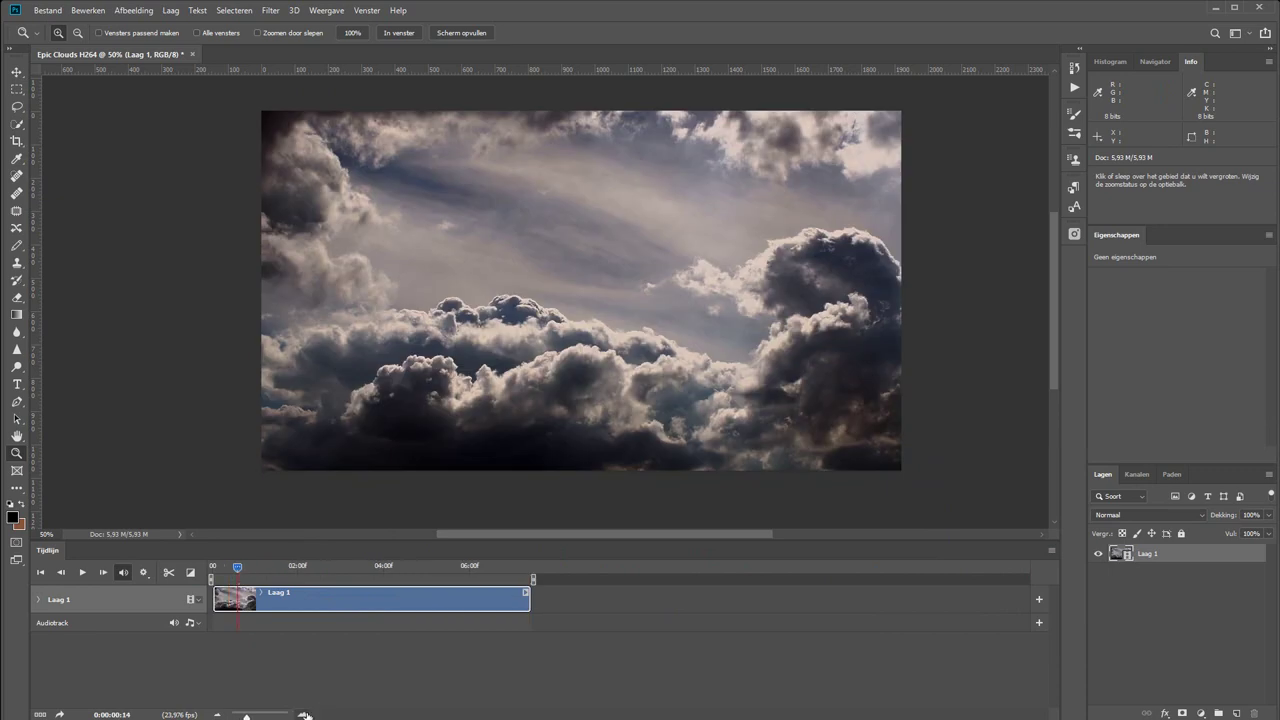
left_click(305, 714)
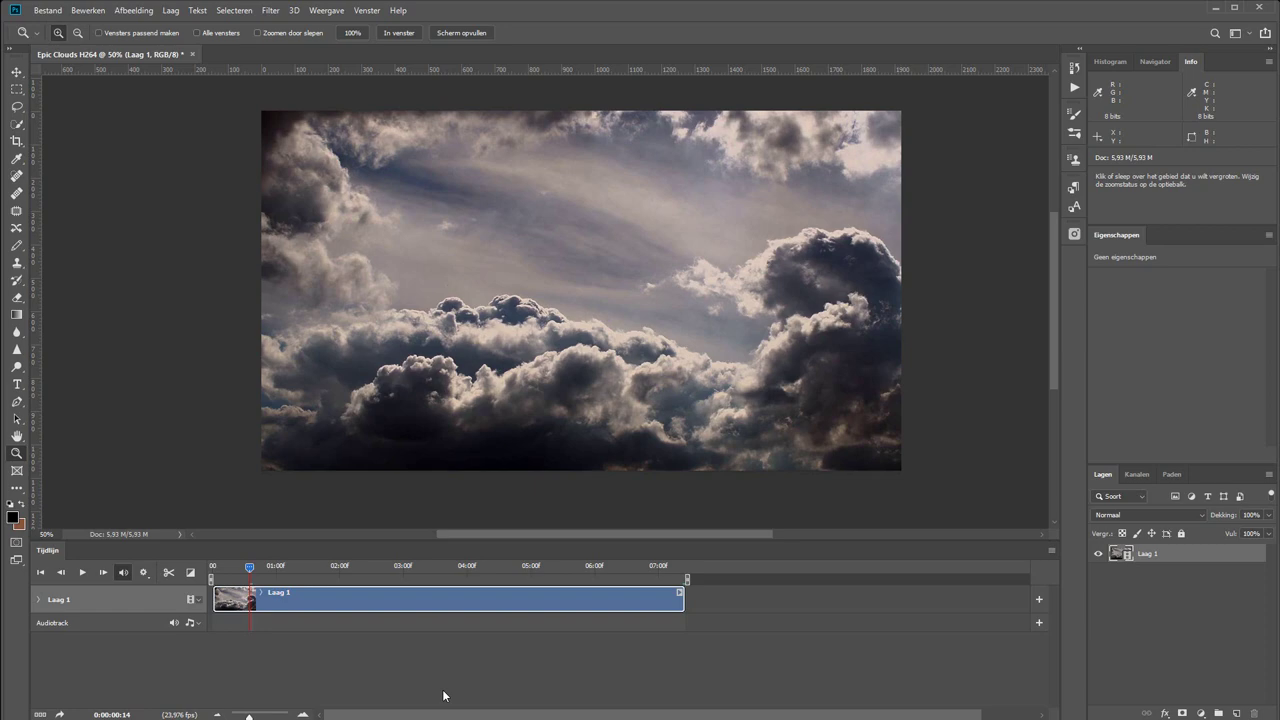
- Add a Curves adjustment layer and raise the curve to brighten the clouds
left_click(1202, 713)
left_click(1200, 540)
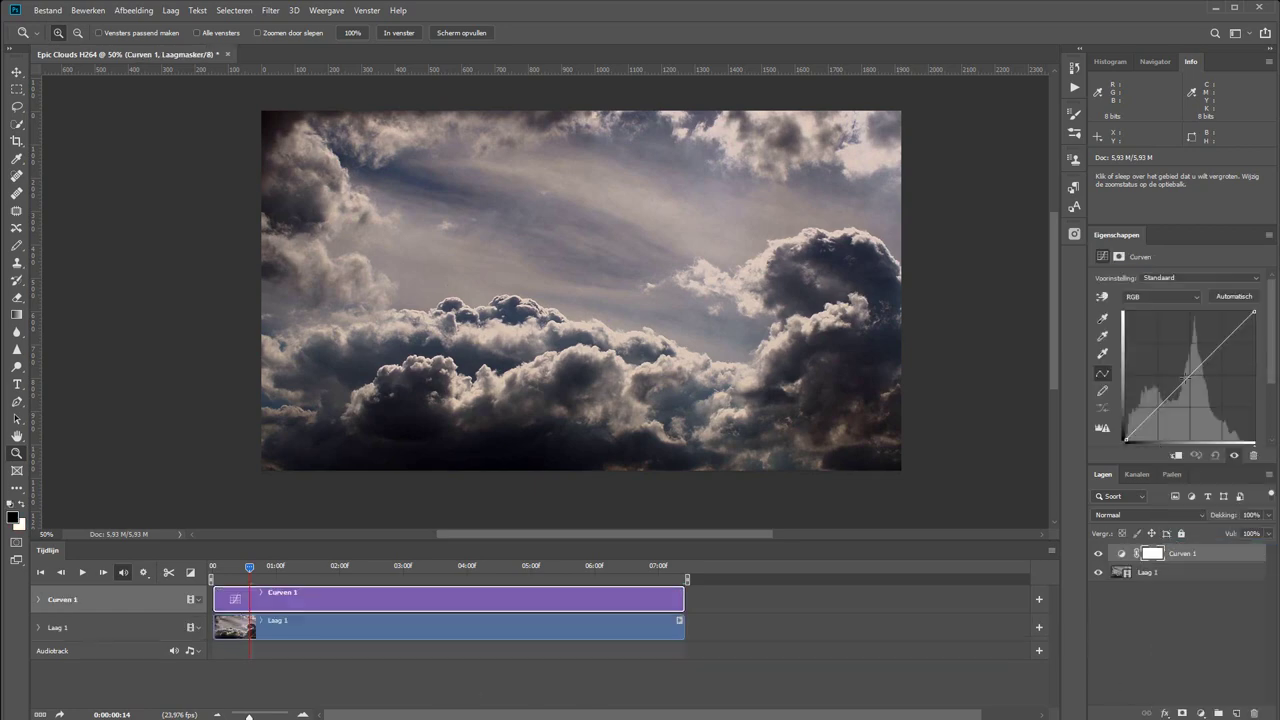
left_click_drag(1176, 390, 1176, 372)
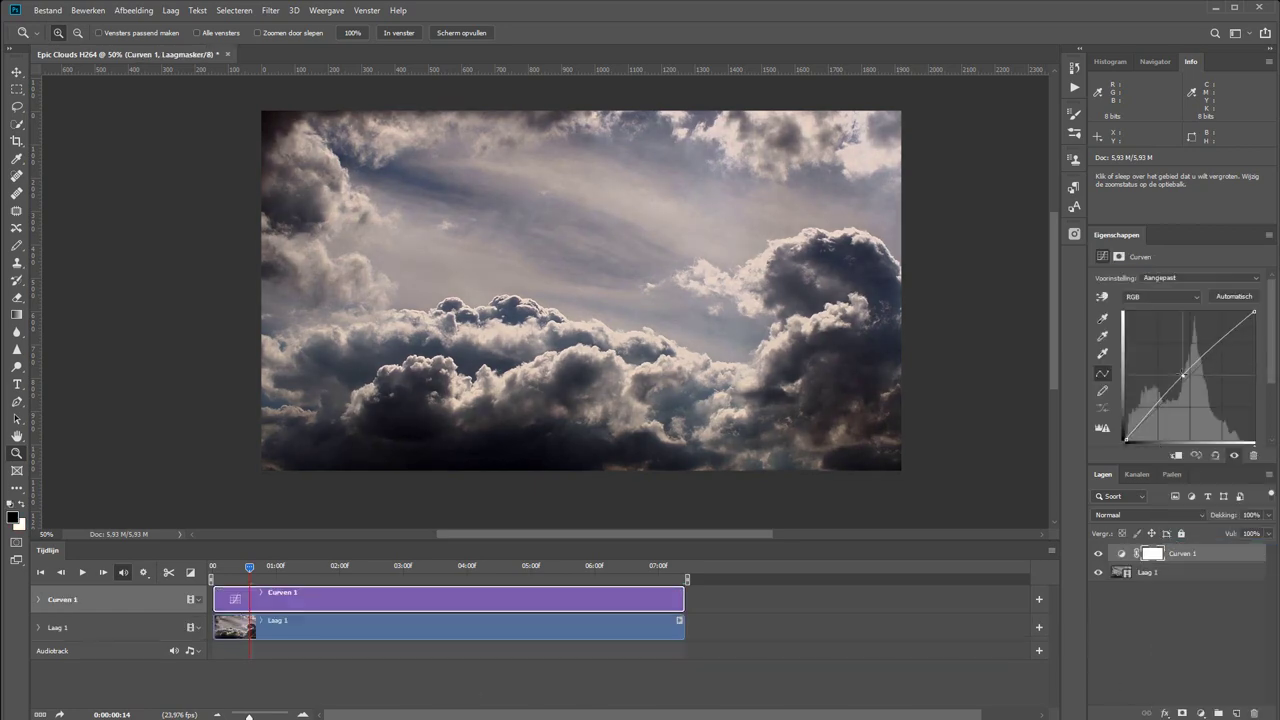
- Add a colourised Hue/Saturation layer with hue 197 and saturation 32
left_click(1201, 713)
left_click(1213, 583)
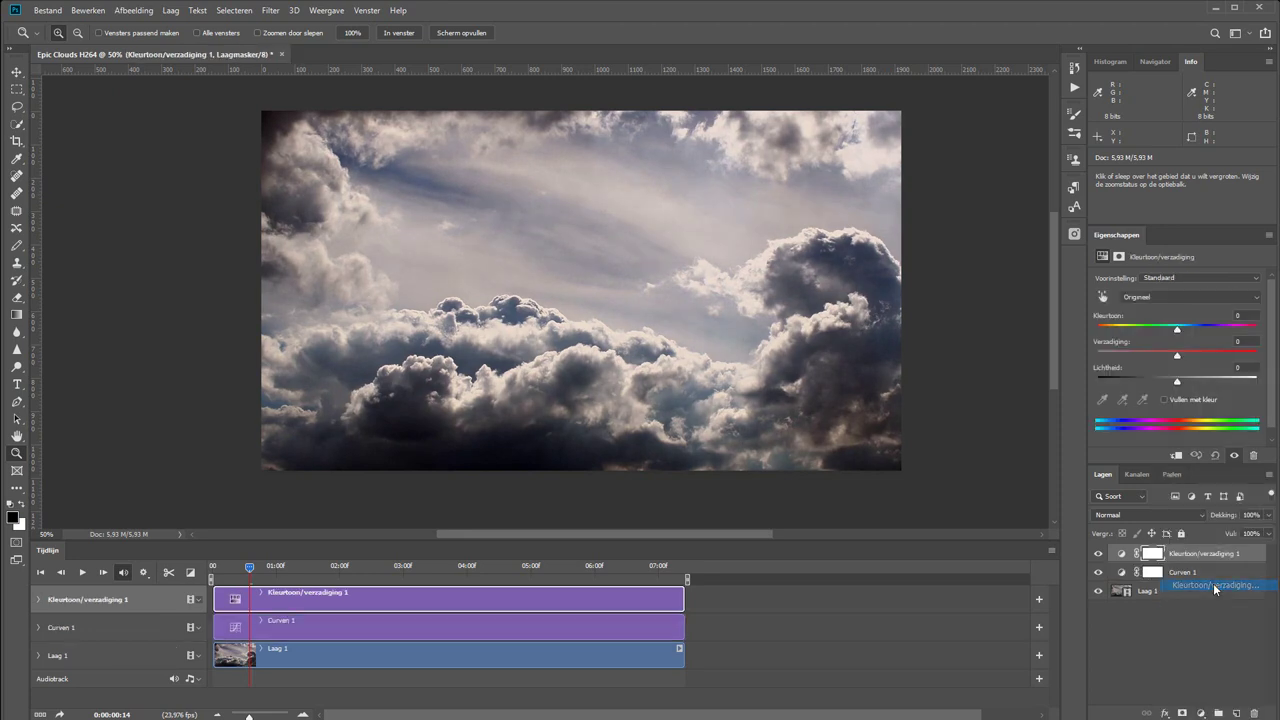
left_click(1186, 399)
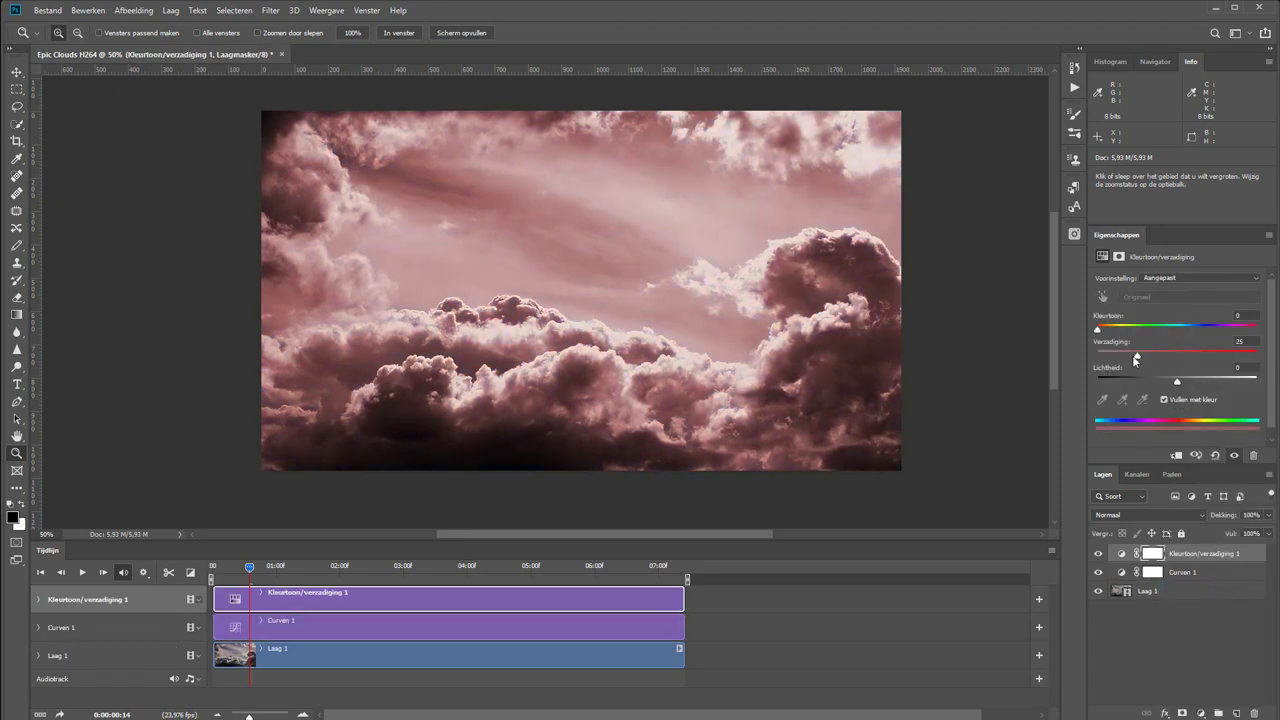
left_click_drag(1097, 328, 1189, 334)
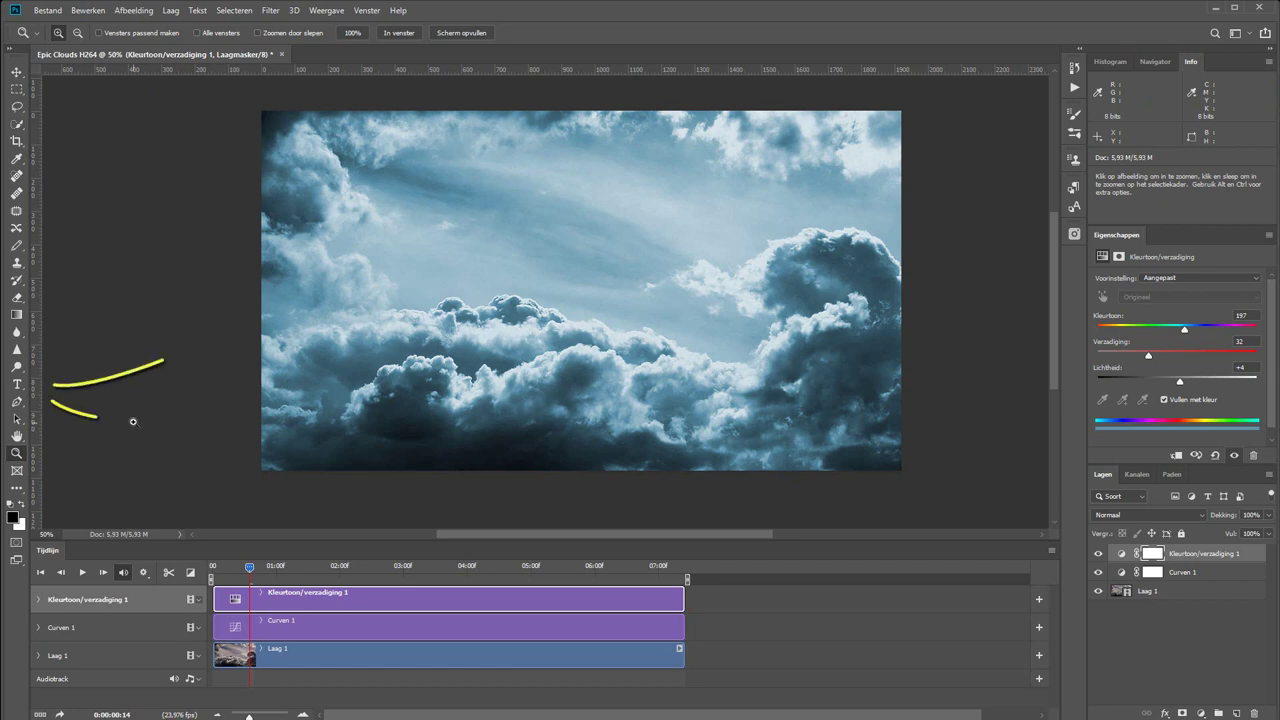
- Add white Myriad Pro Bold text 'NEDERLAND' / 'WOLKENLAND' on two lines at the canvas centre
left_click(17, 385)
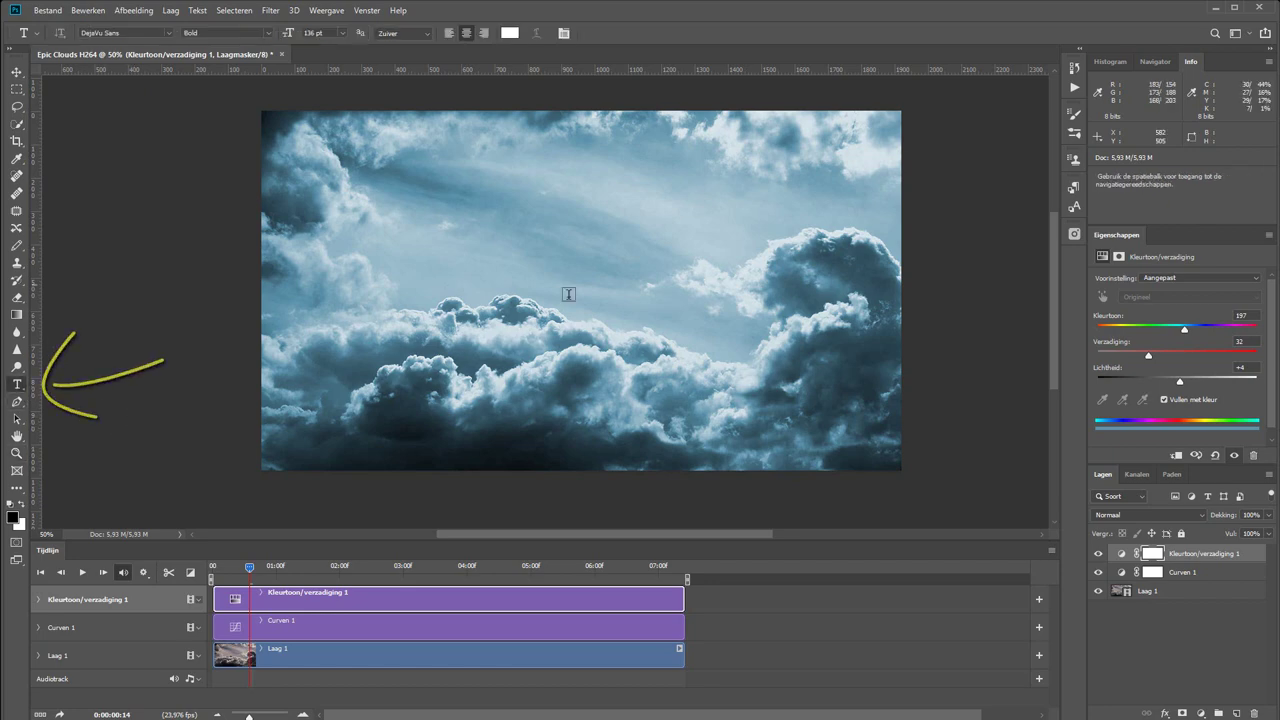
left_click(572, 273)
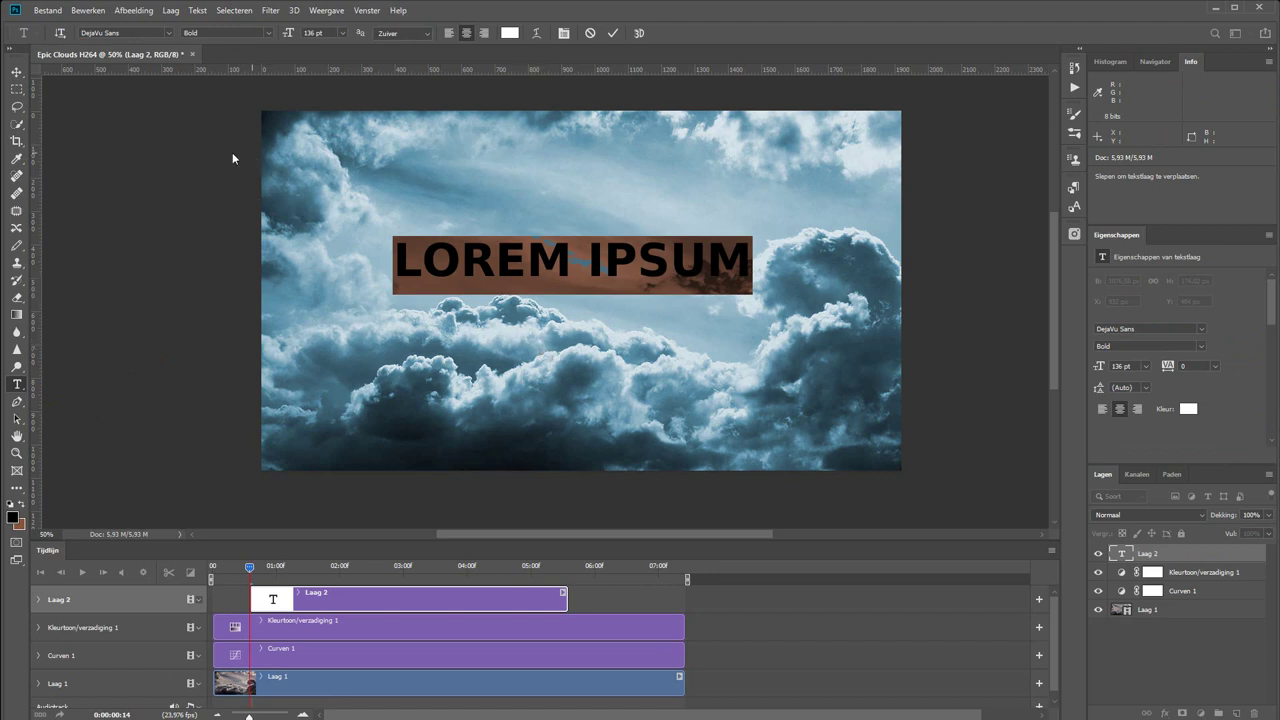
left_click(170, 33)
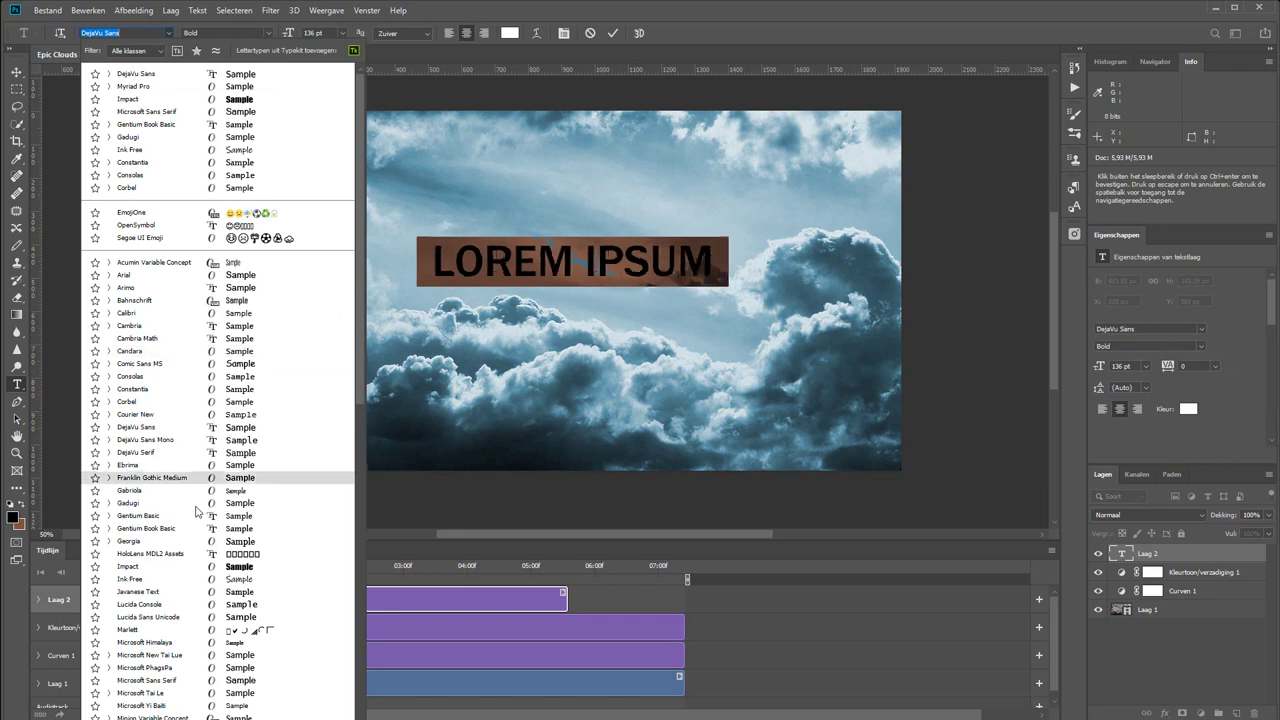
scroll(196, 551, "down", 1)
key("Escape")
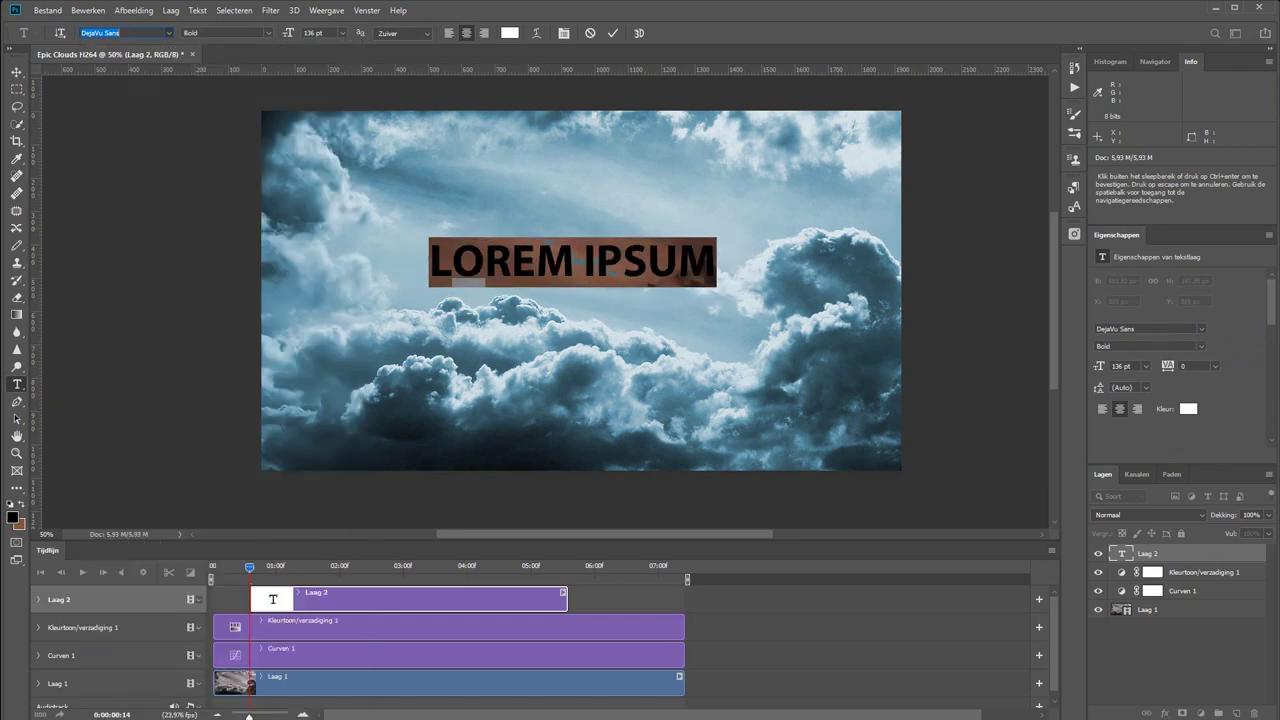
type("NEDE")
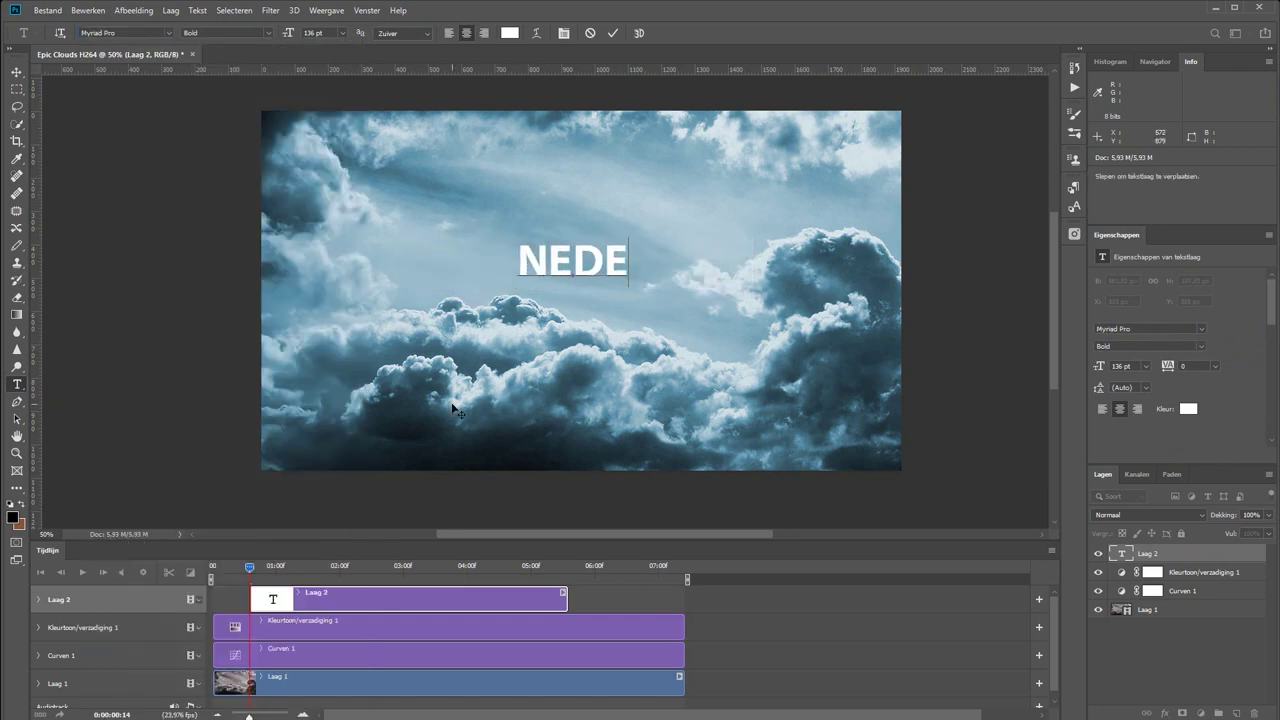
type("RLAND")
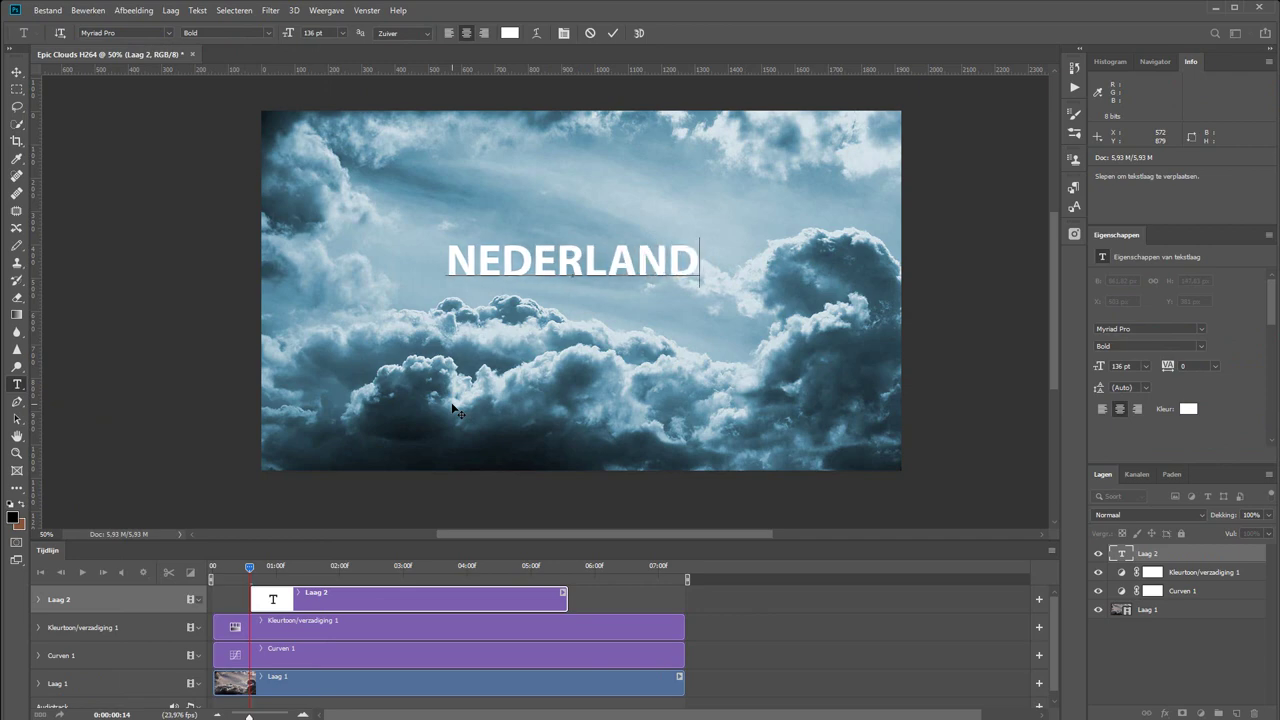
key("Return")
type("WOLKENLAND")
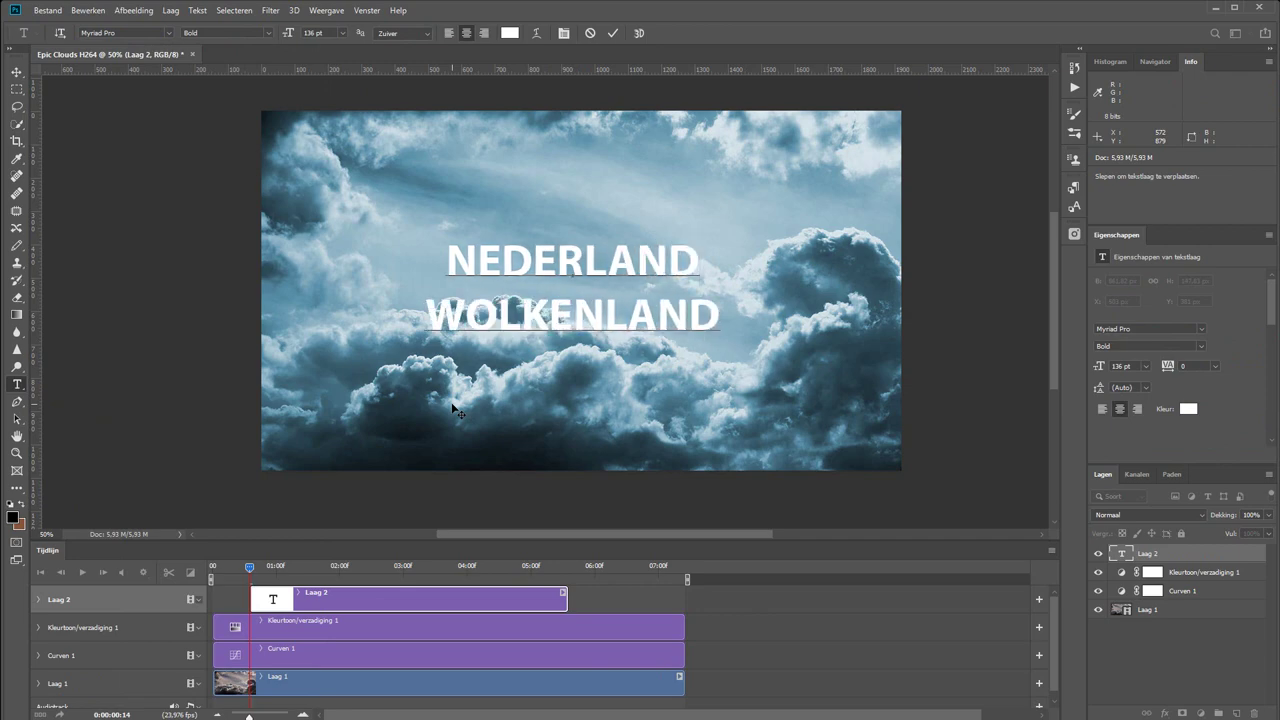
left_click(612, 33)
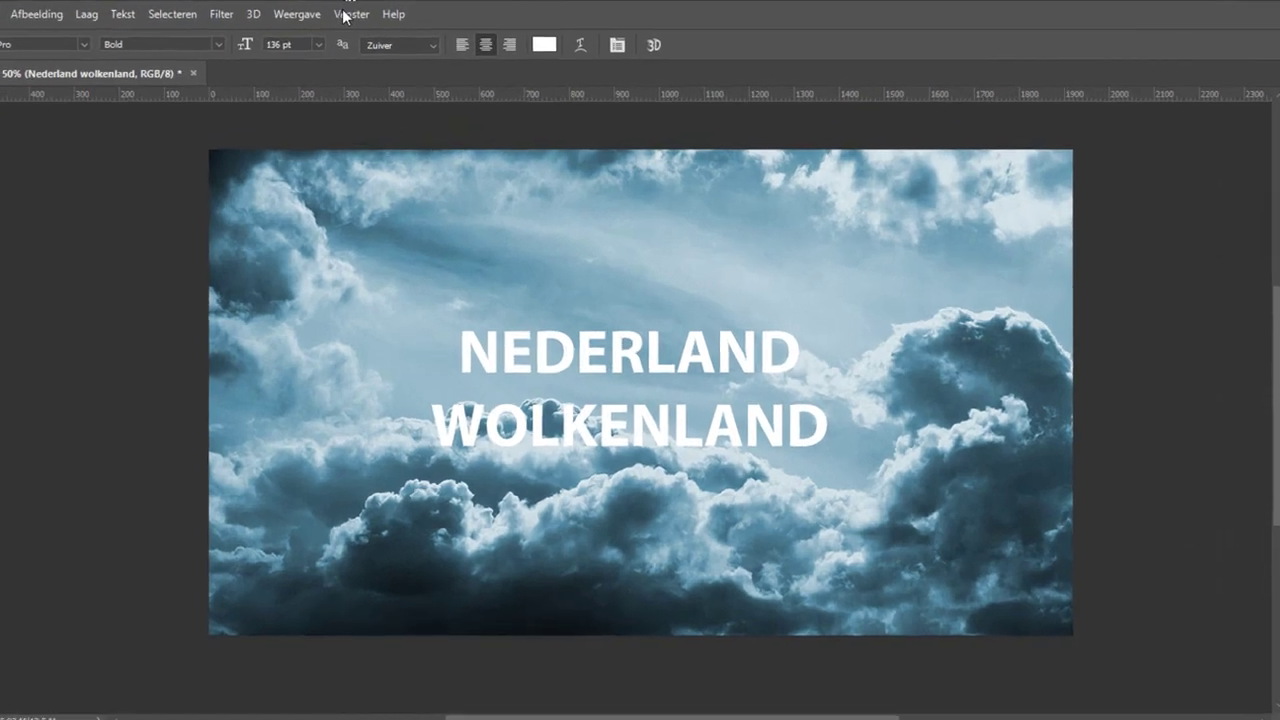
- Show the Character panel and enlarge the title text to 250 pt
left_click(367, 10)
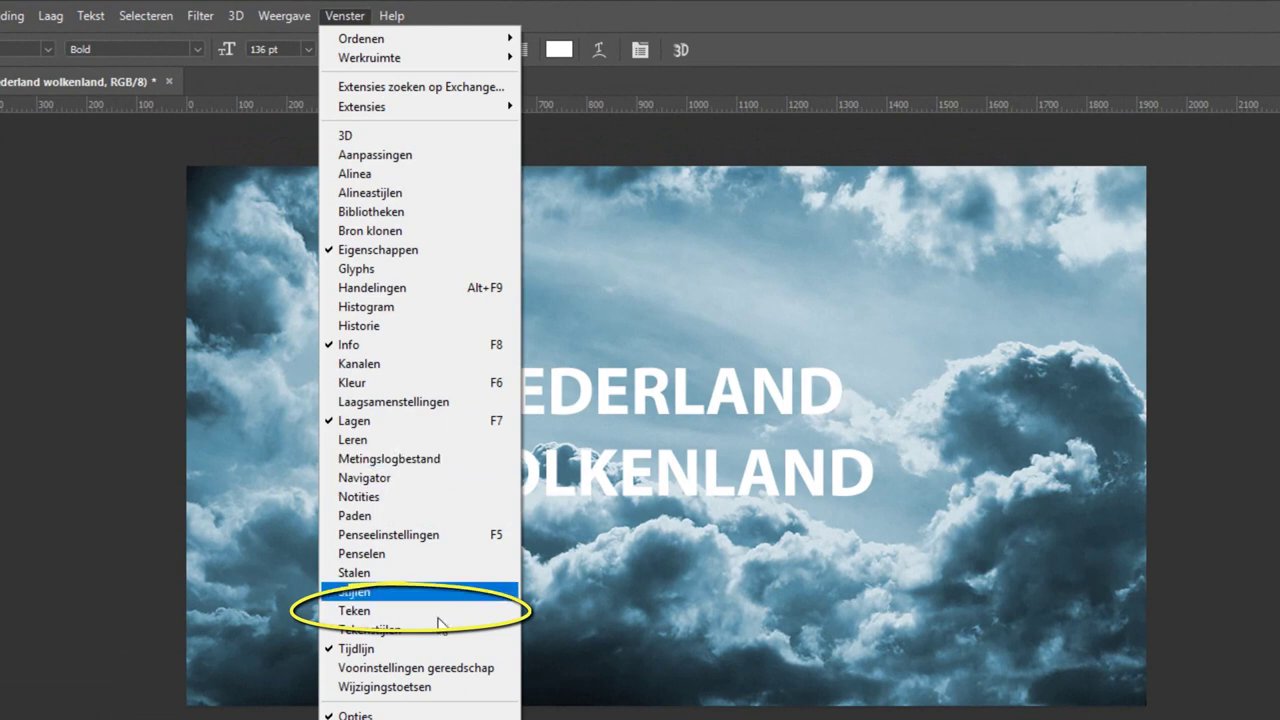
left_click(433, 611)
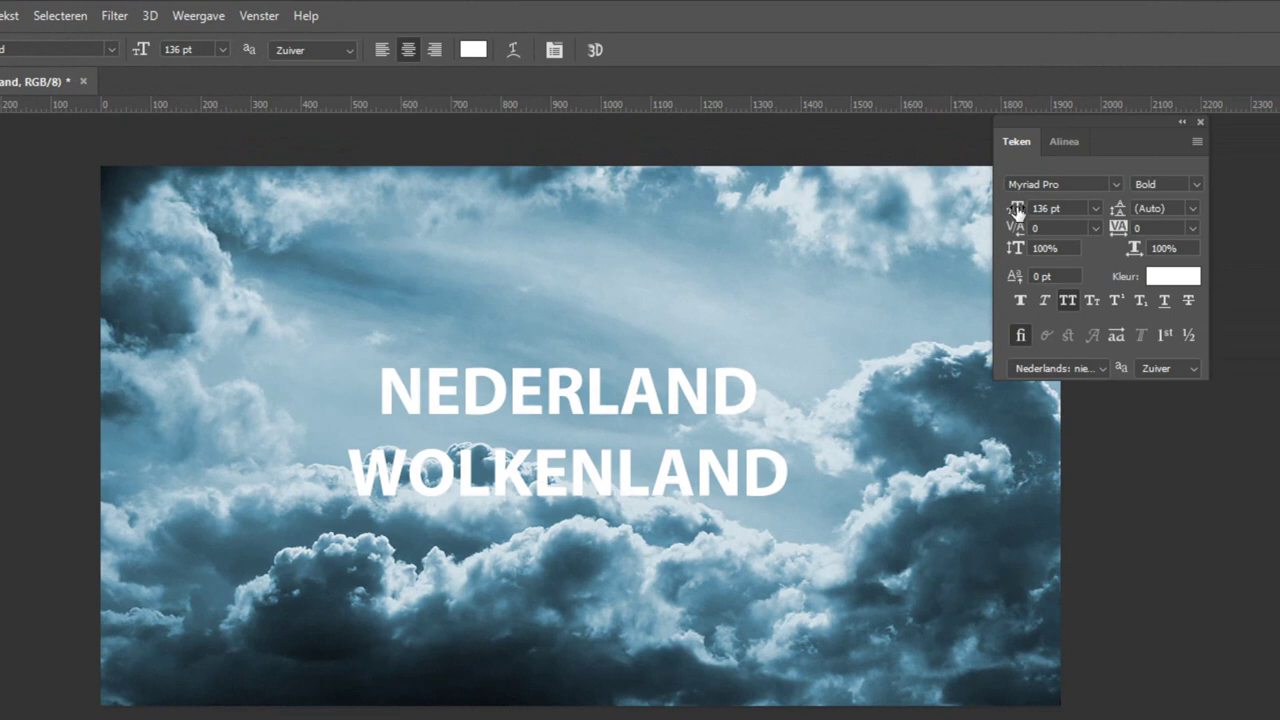
left_click_drag(1006, 216, 1042, 209)
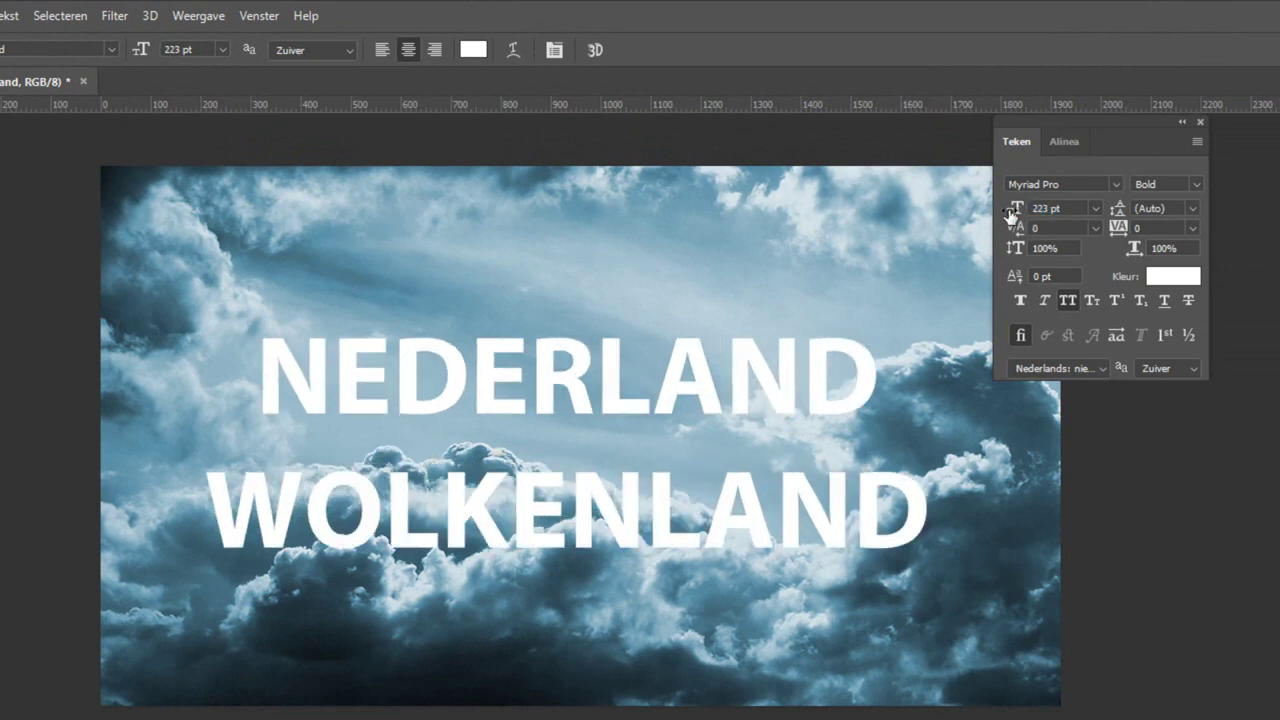
left_click_drag(1010, 216, 1021, 216)
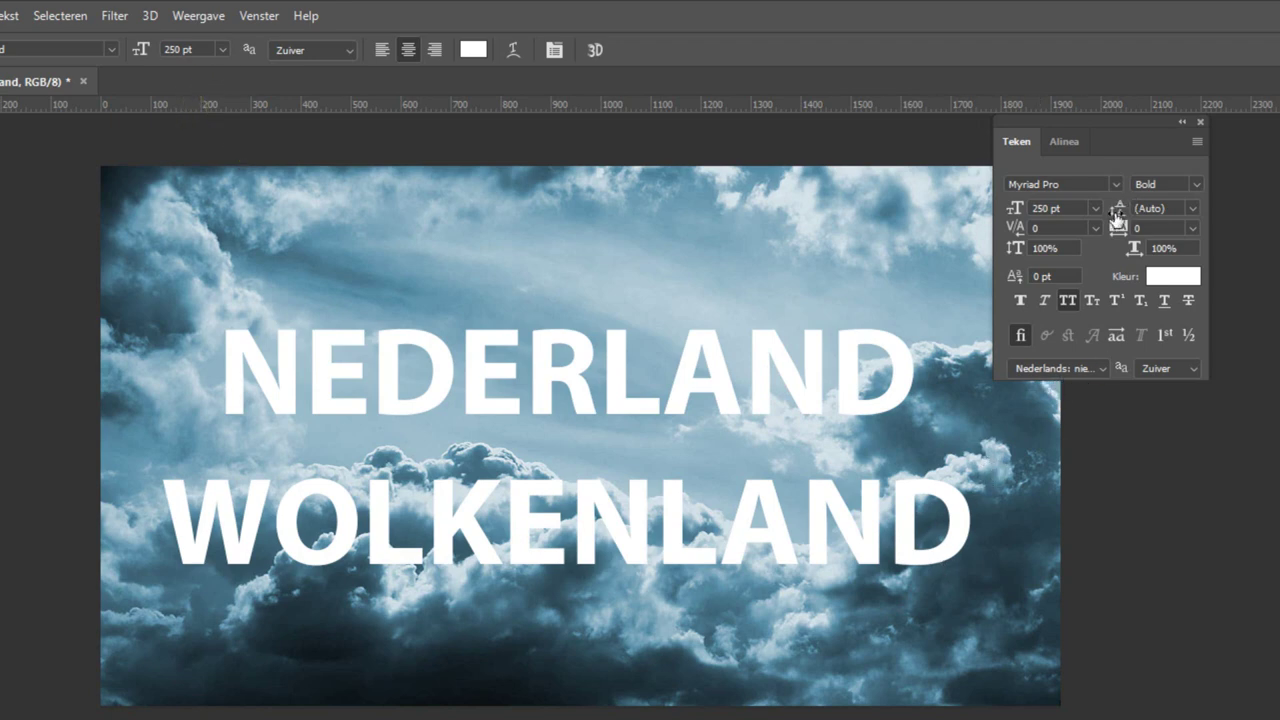
- Set 368 pt leading and 80 tracking, keeping All Caps on
left_click_drag(1118, 212, 1120, 220)
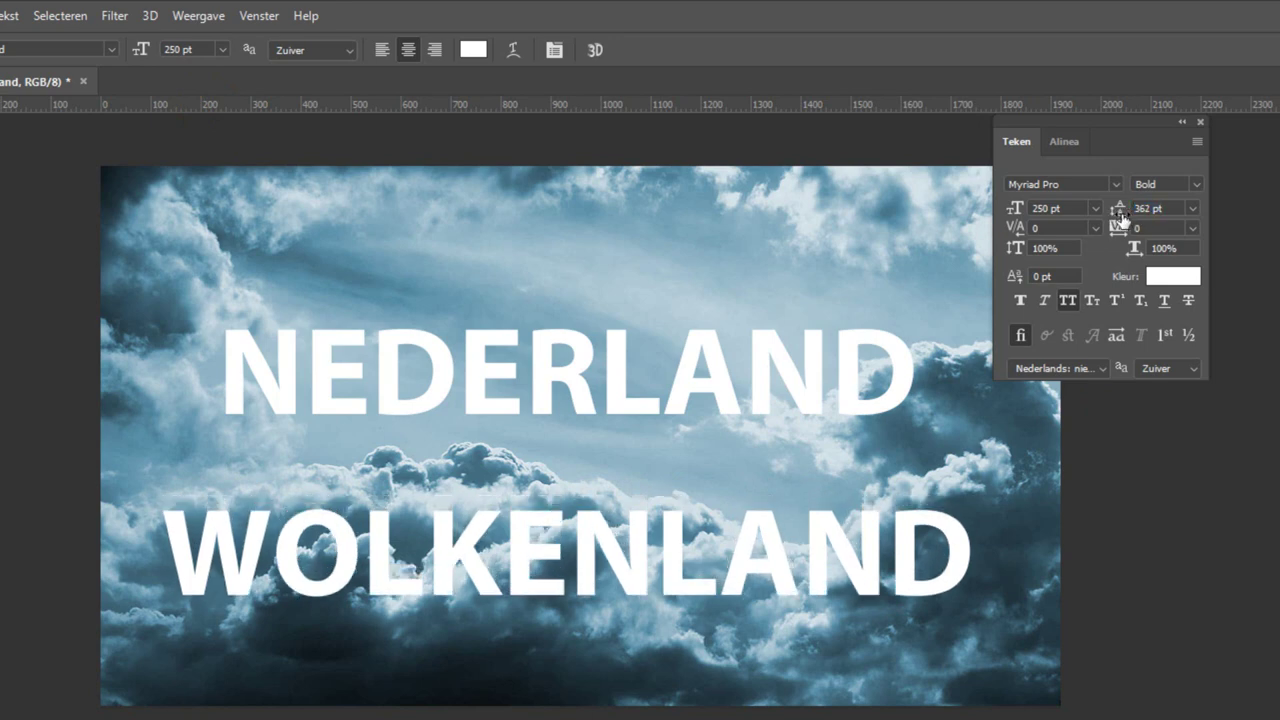
left_click_drag(1120, 218, 1120, 232)
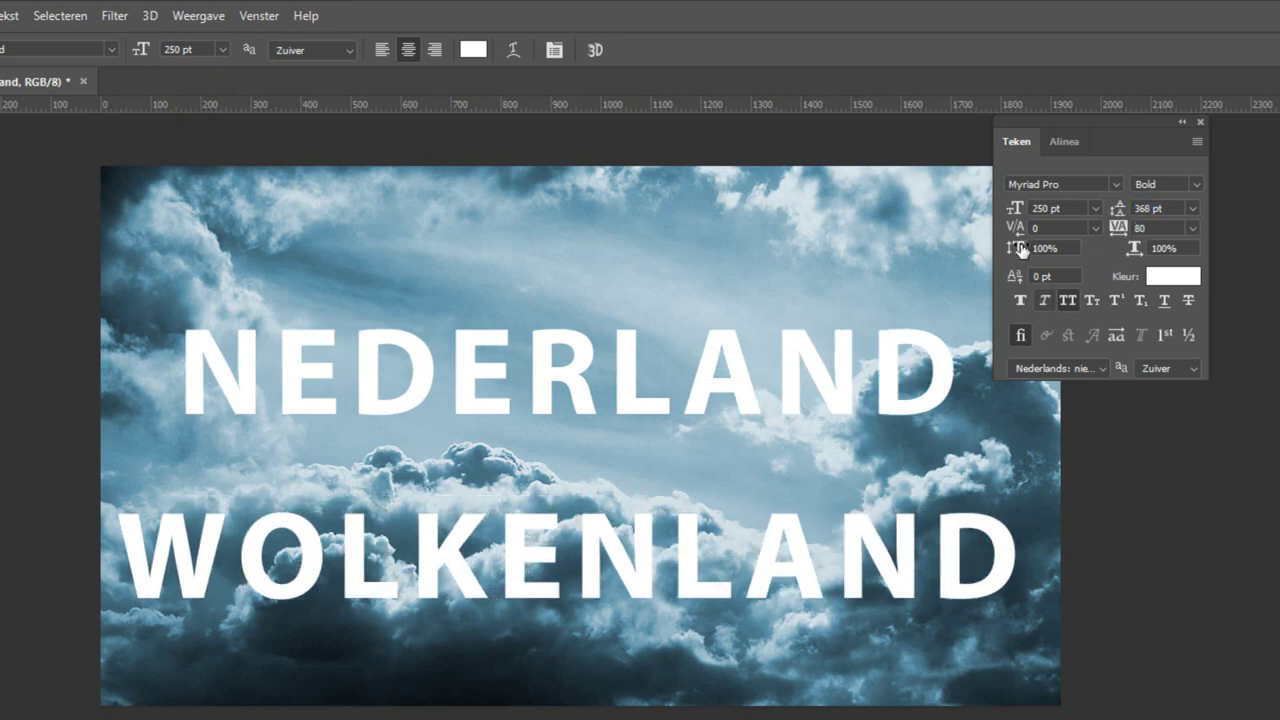
left_click(1067, 306)
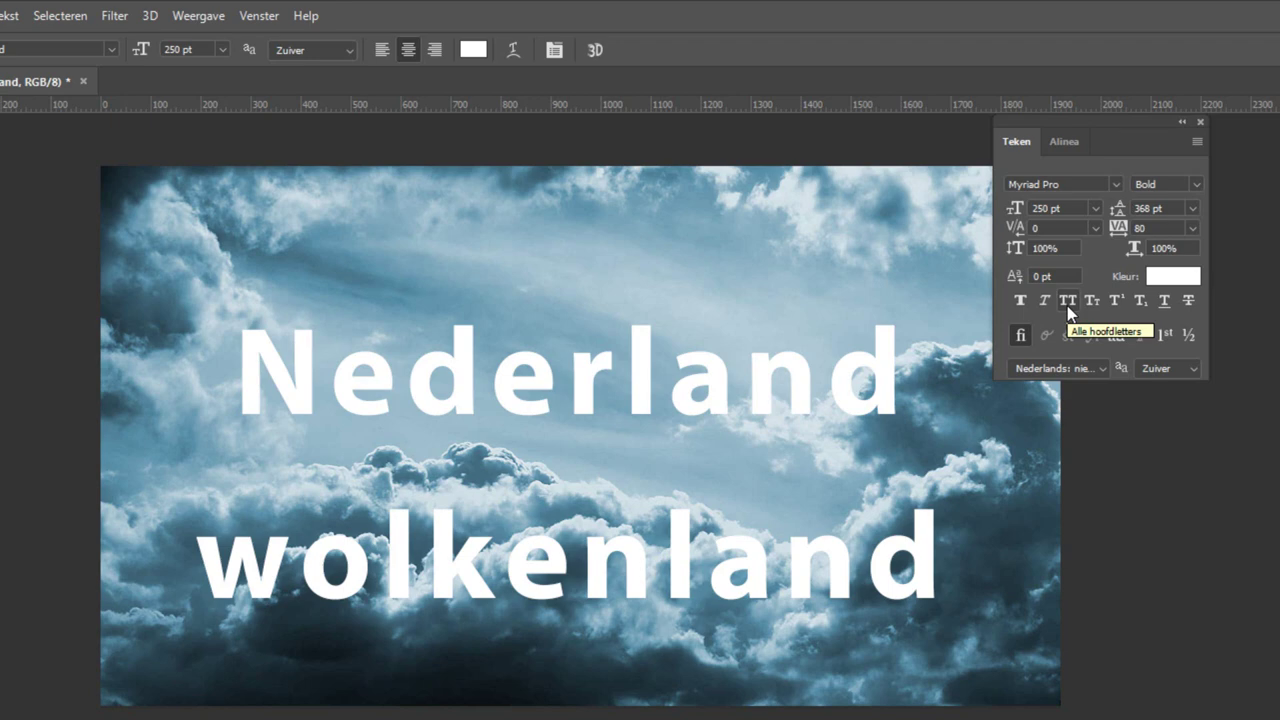
left_click(1067, 306)
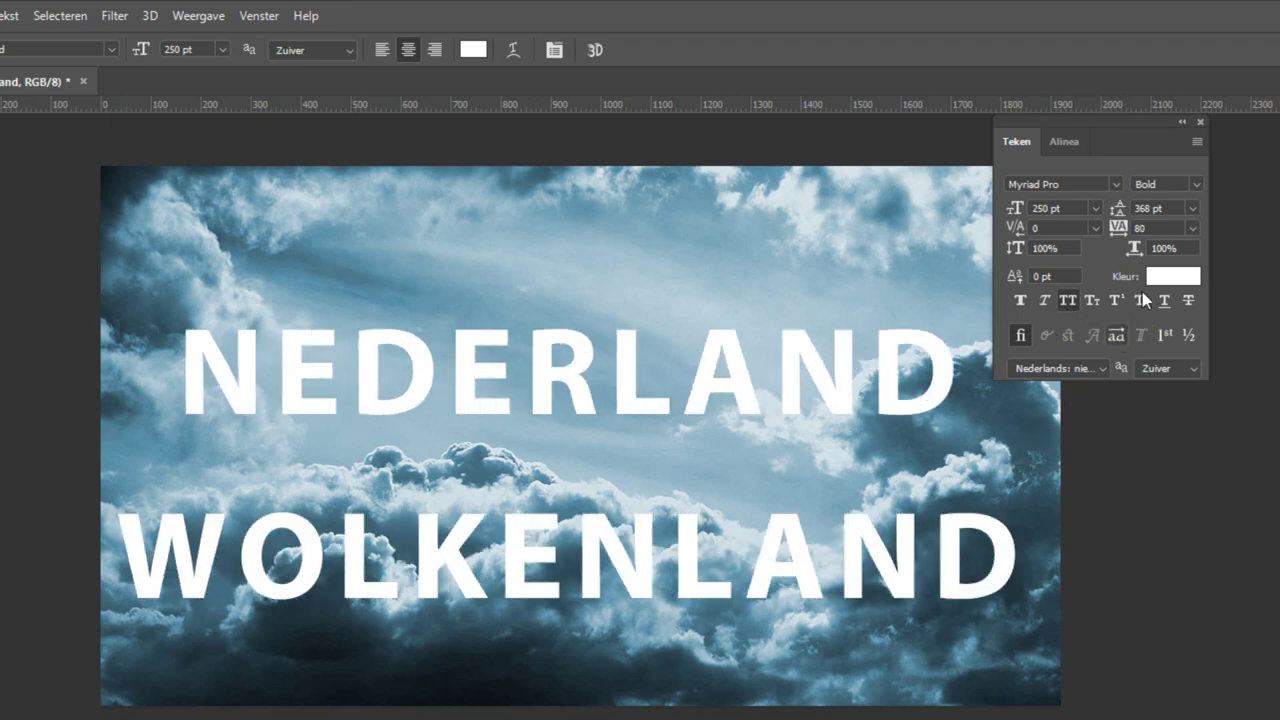
left_click(1182, 122)
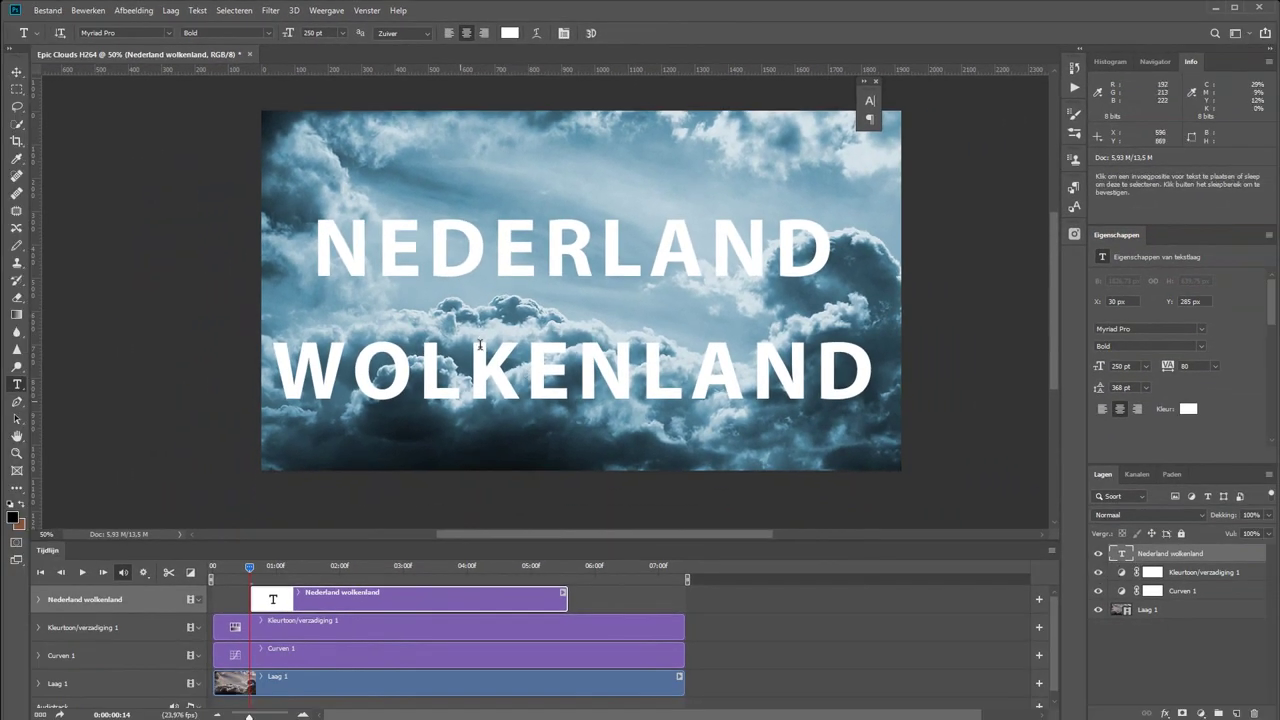
- Nudge the text slightly up and drag its layer below Laag 1
left_click(16, 73)
left_click_drag(614, 277, 613, 253)
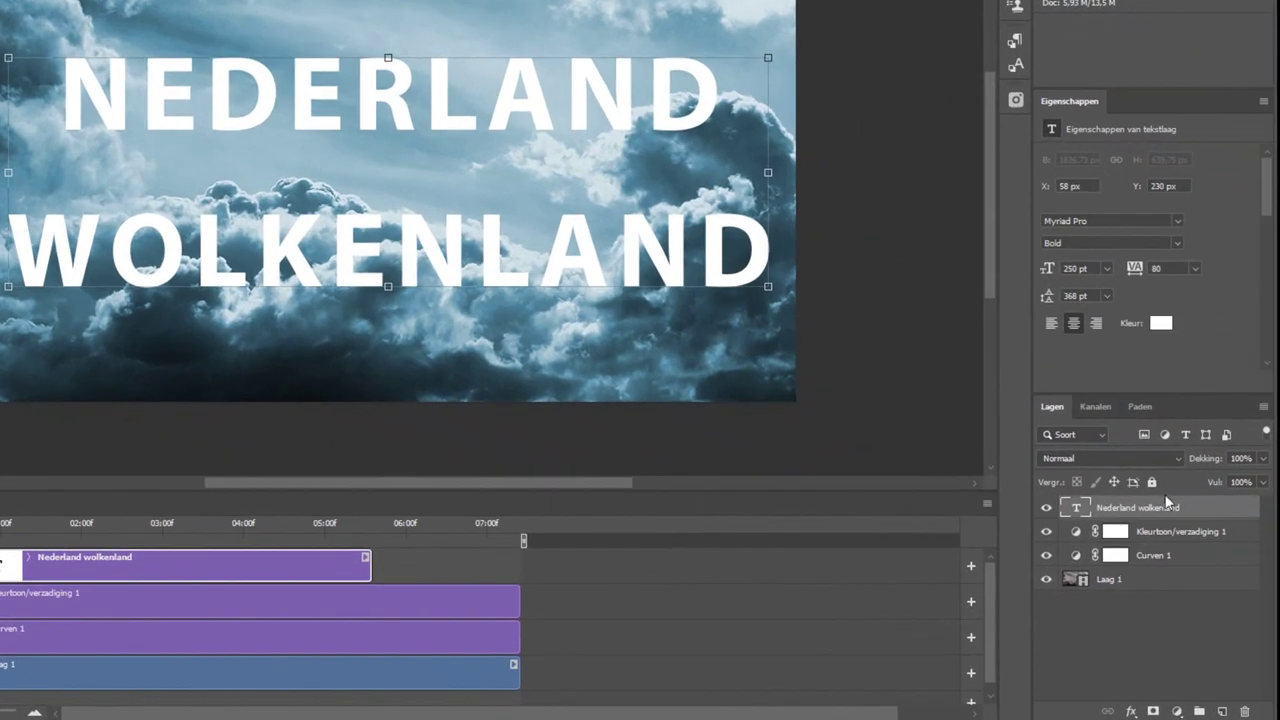
left_click_drag(1167, 505, 1183, 600)
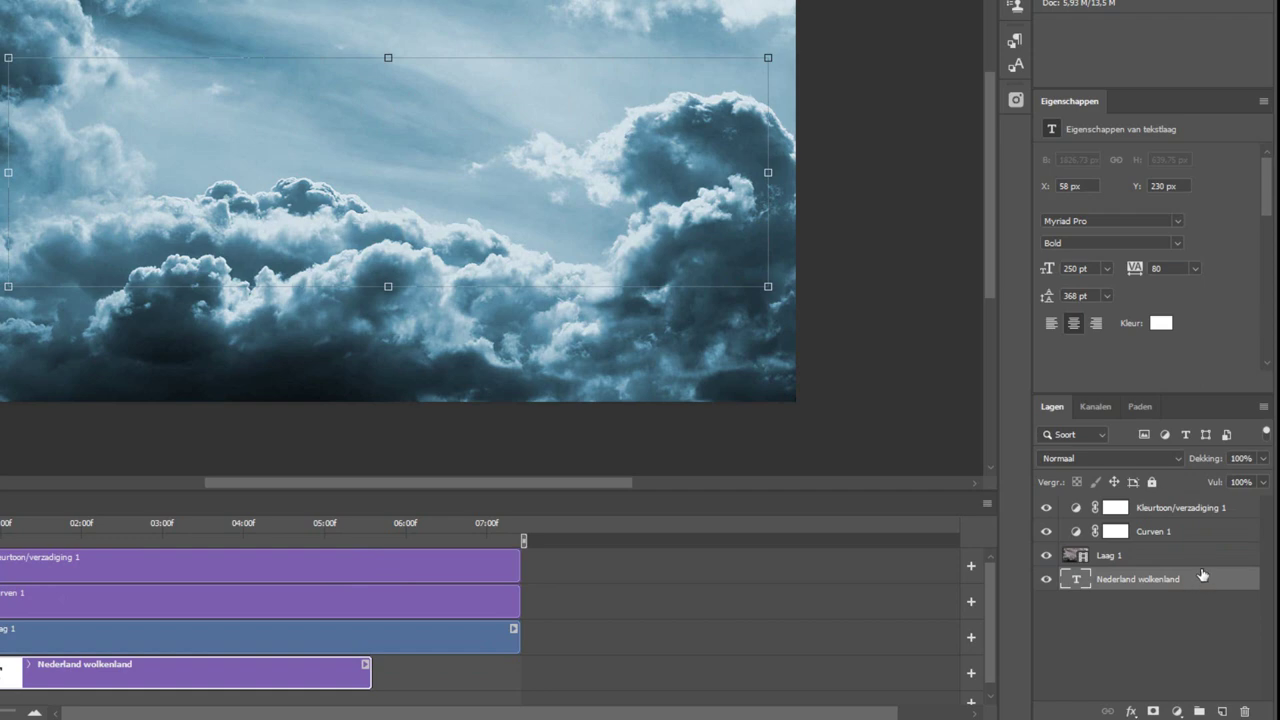
left_click_drag(1195, 572, 1195, 562)
- Clip Laag 1 into the text, preview playback, and start the text clip at 00
left_click(1196, 563, "alt")
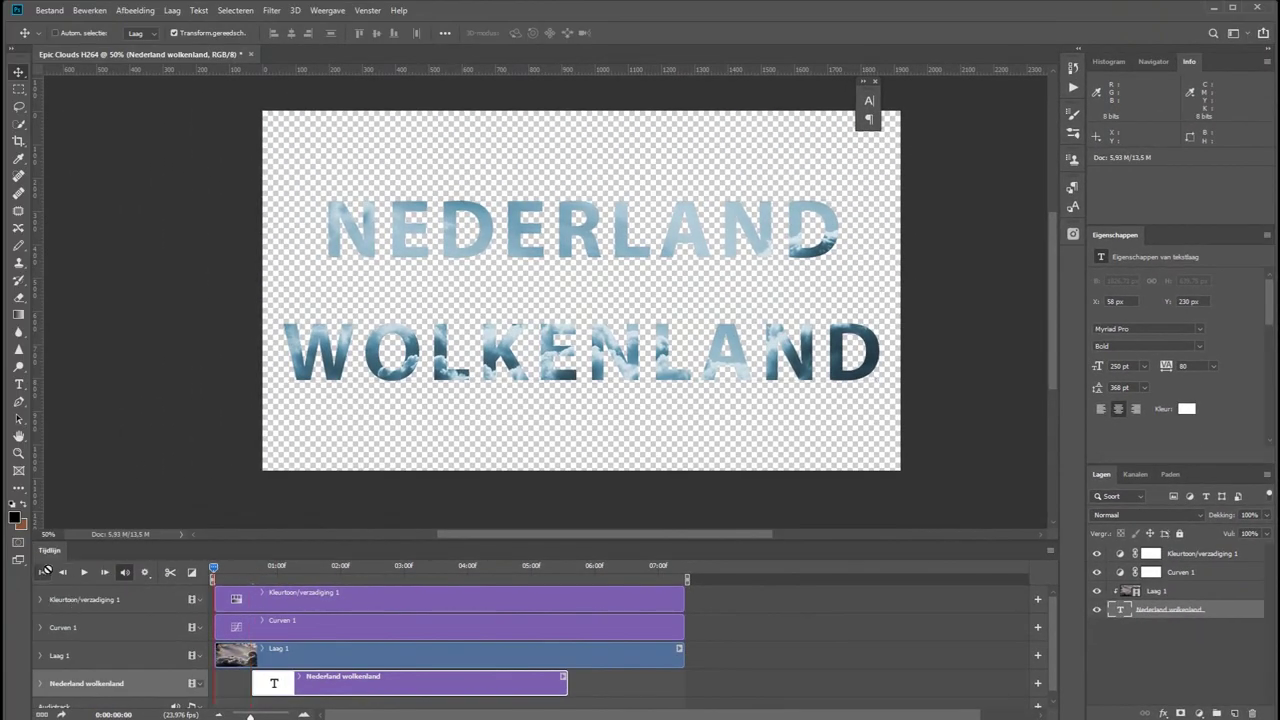
left_click(45, 571)
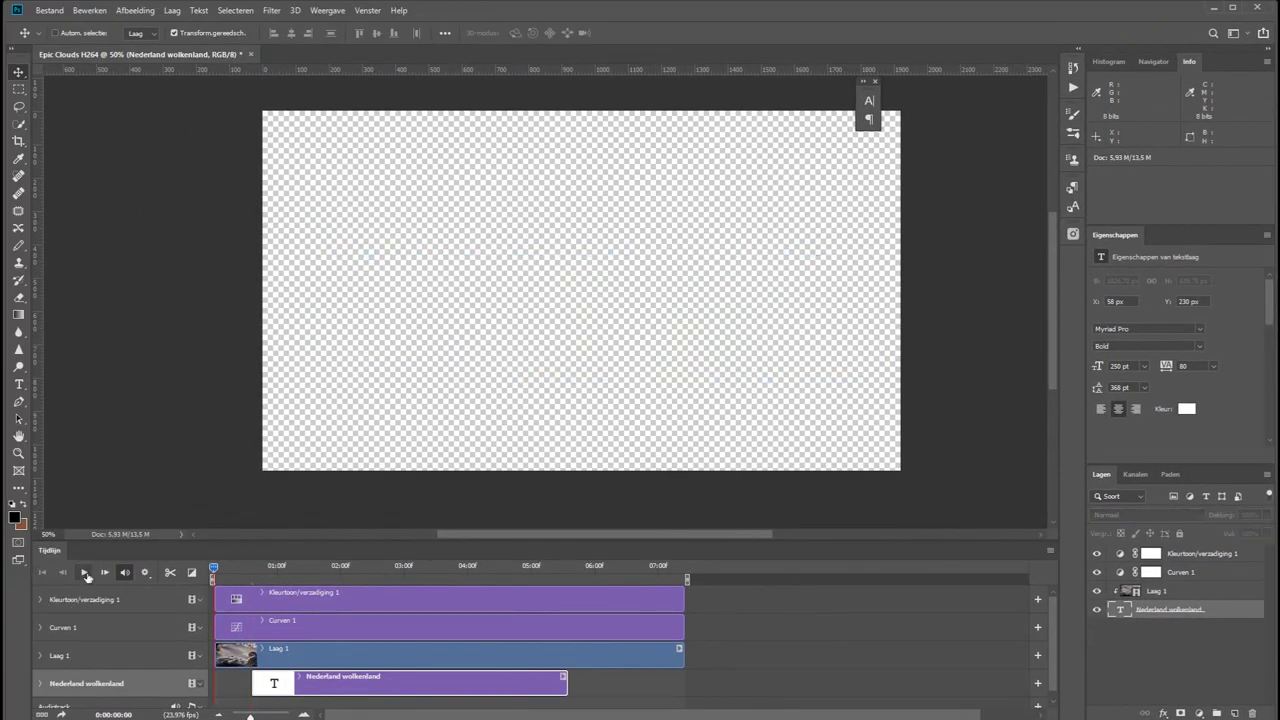
left_click(86, 573)
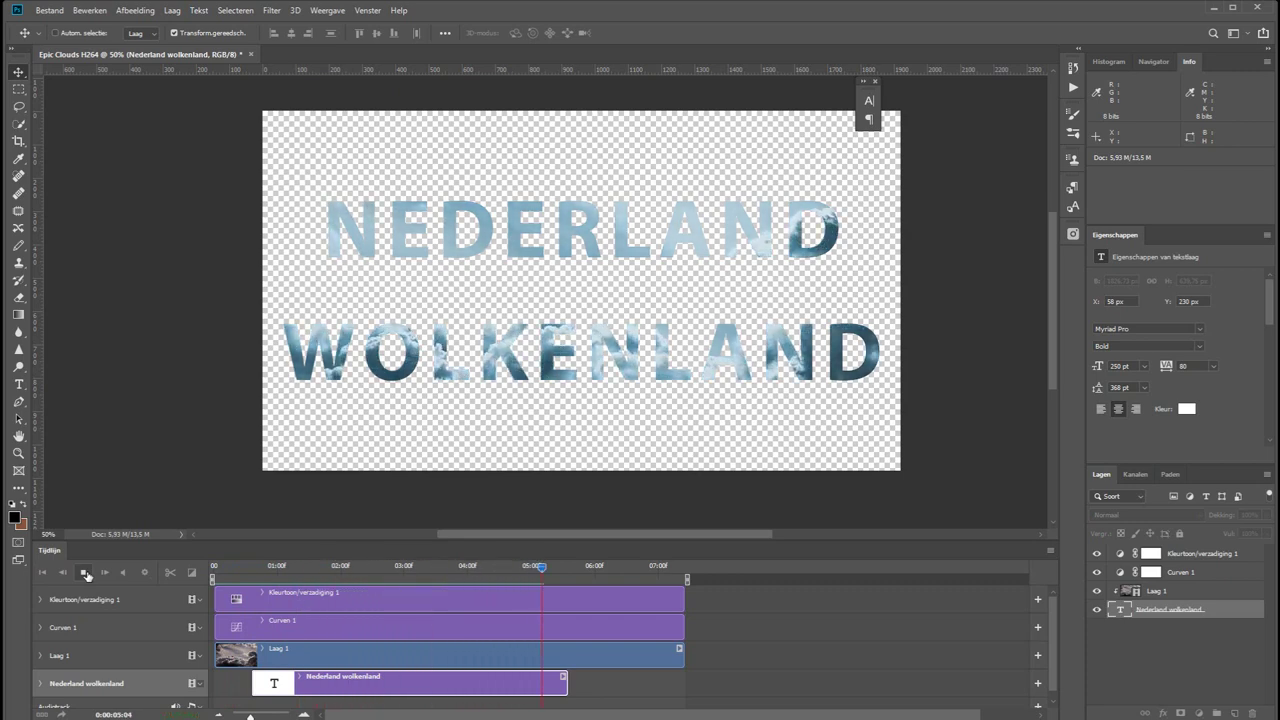
left_click(86, 573)
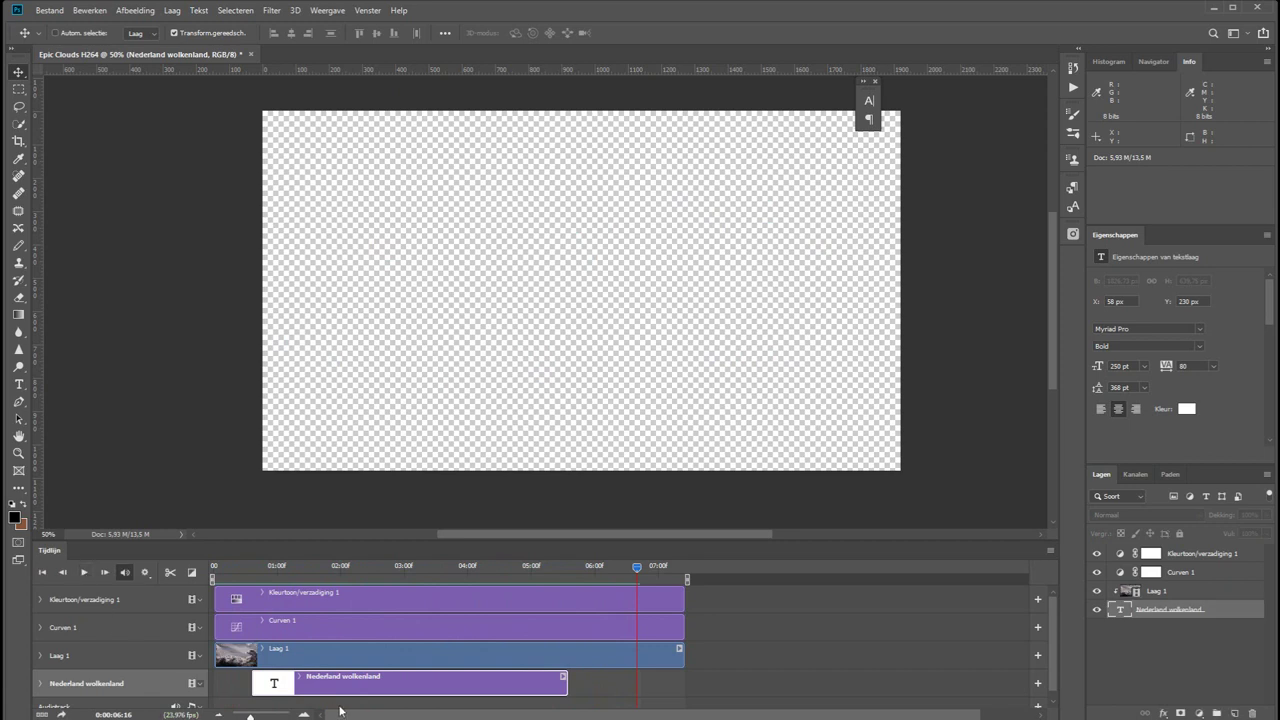
left_click_drag(333, 684, 296, 684)
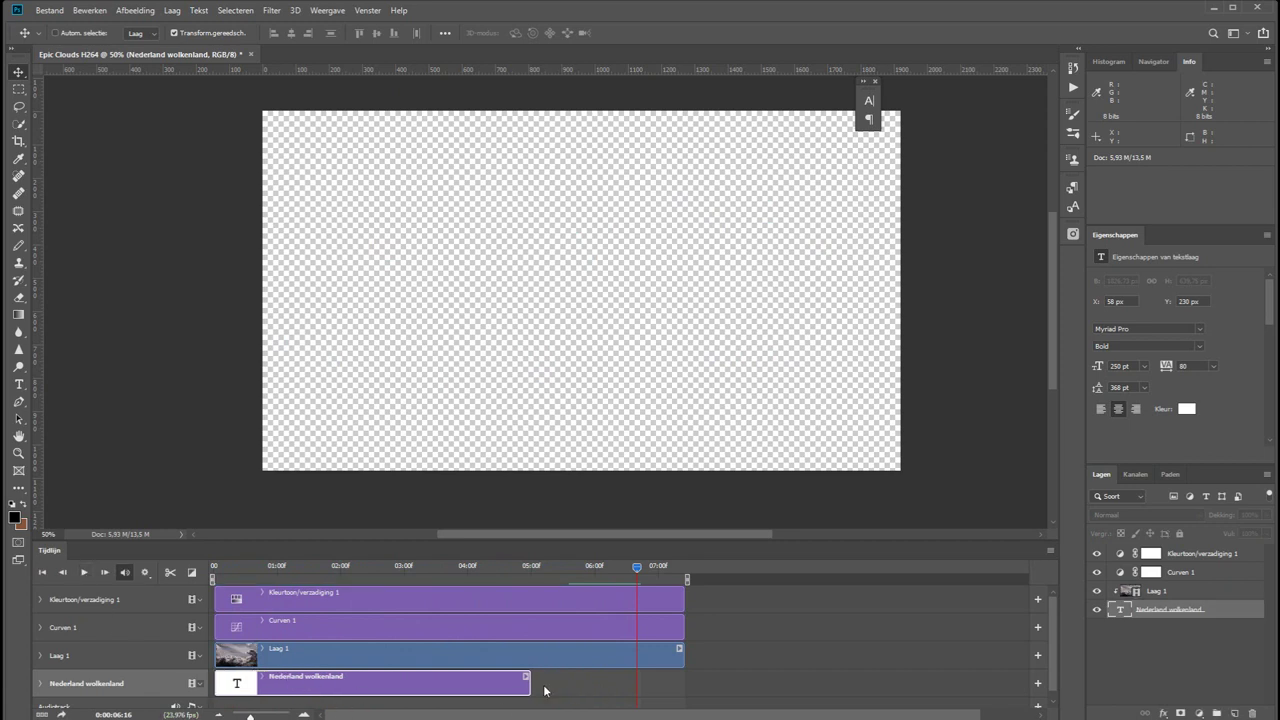
- Extend the text clip to match the other tracks and release the clouds' clipping mask
left_click_drag(527, 684, 684, 684)
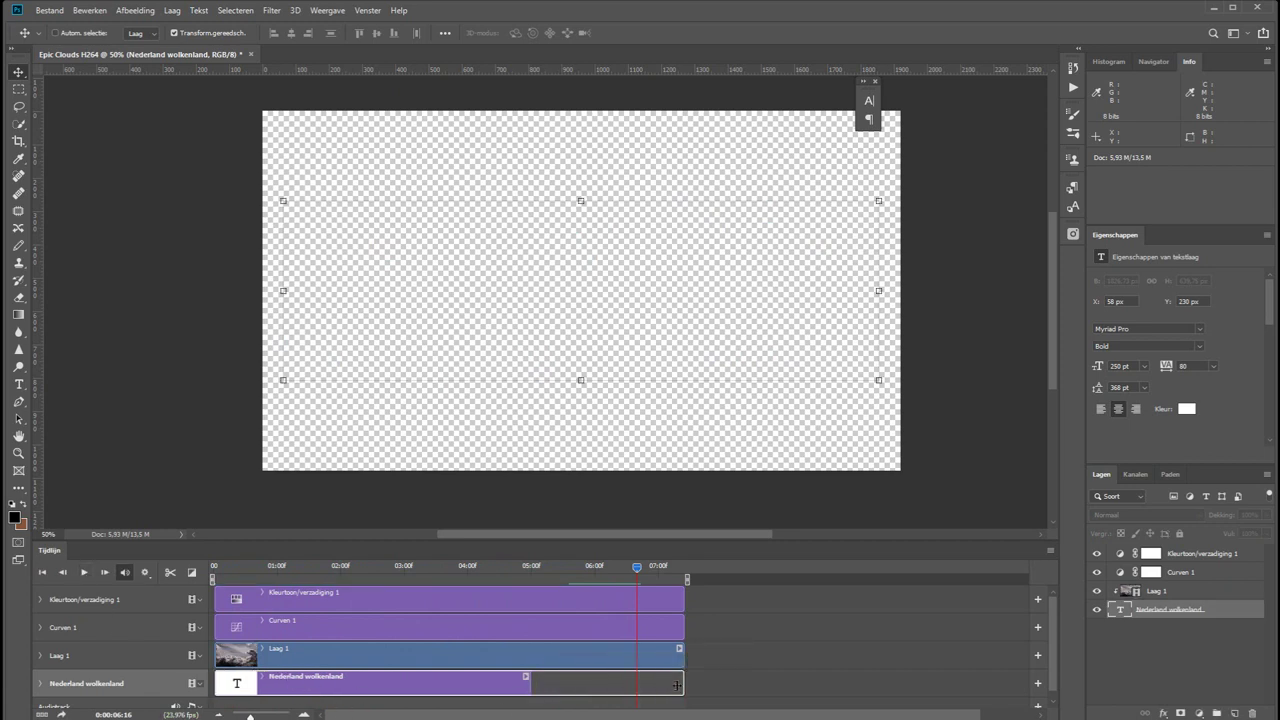
left_click_drag(448, 570, 319, 570)
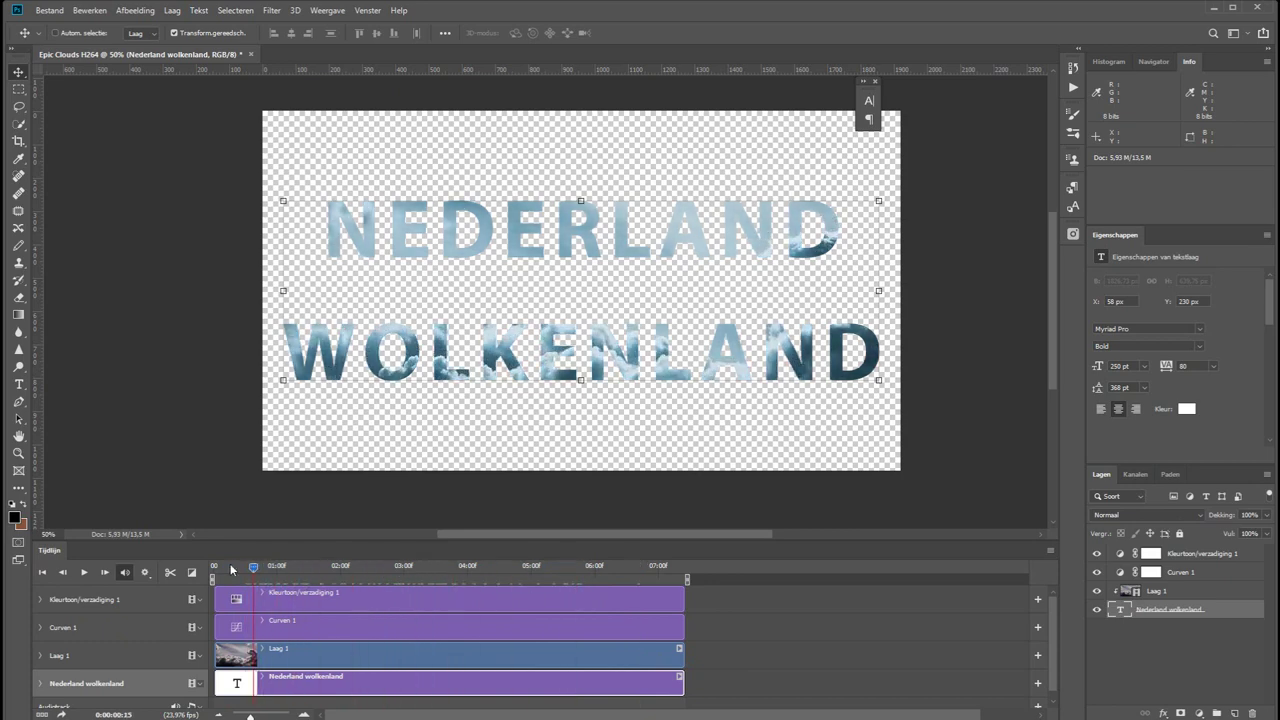
left_click_drag(517, 565, 367, 572)
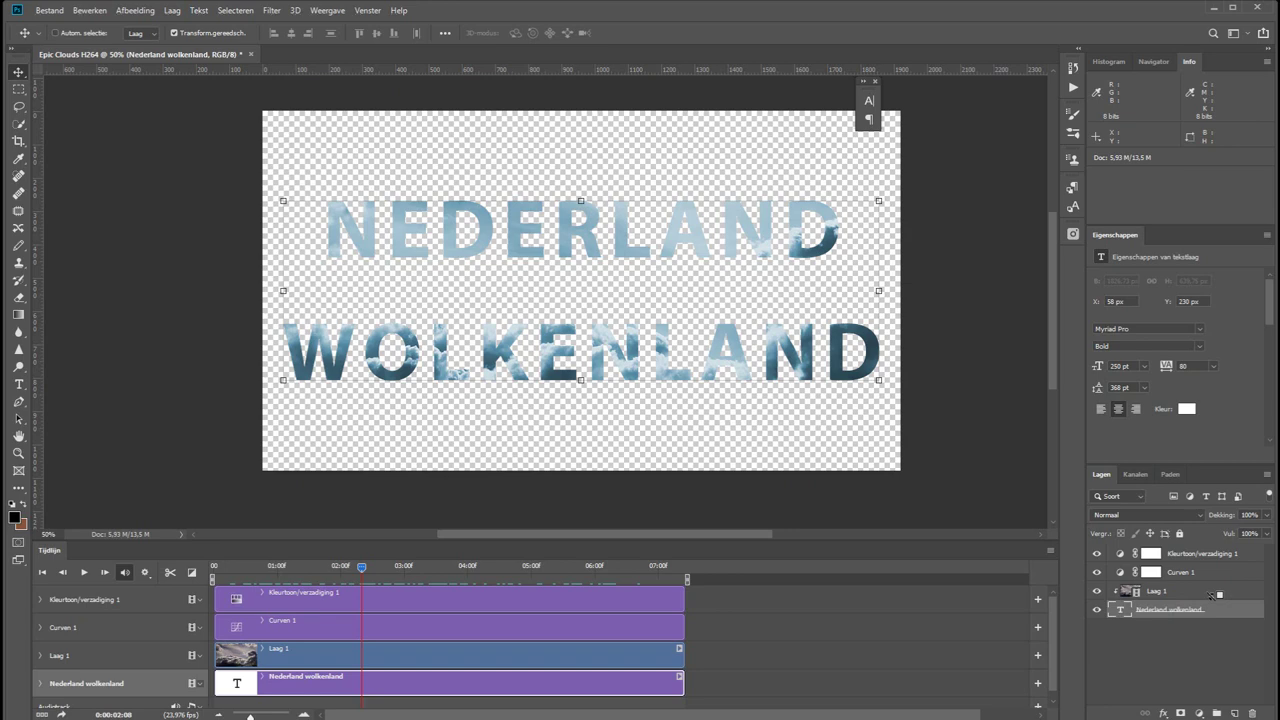
left_click(1212, 595, "alt")
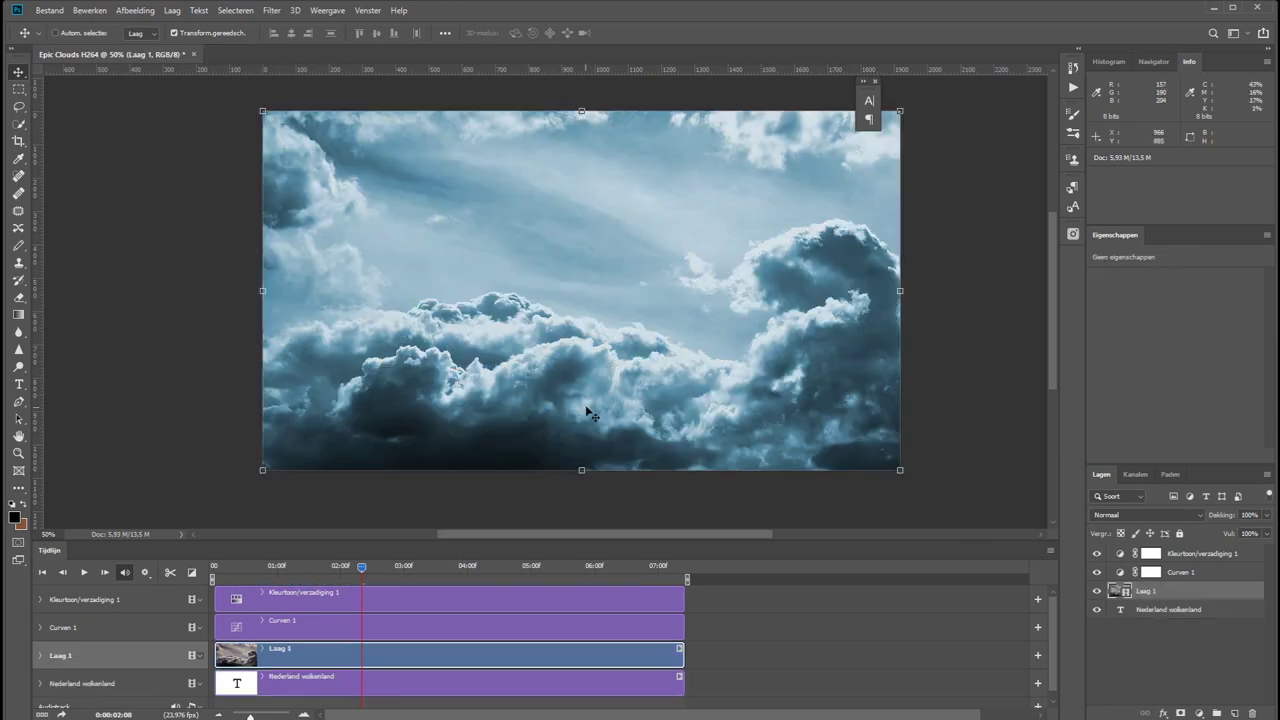
- Move the Laag 1 clouds up about 202 px and clip them back into the letters
left_click_drag(587, 409, 586, 340)
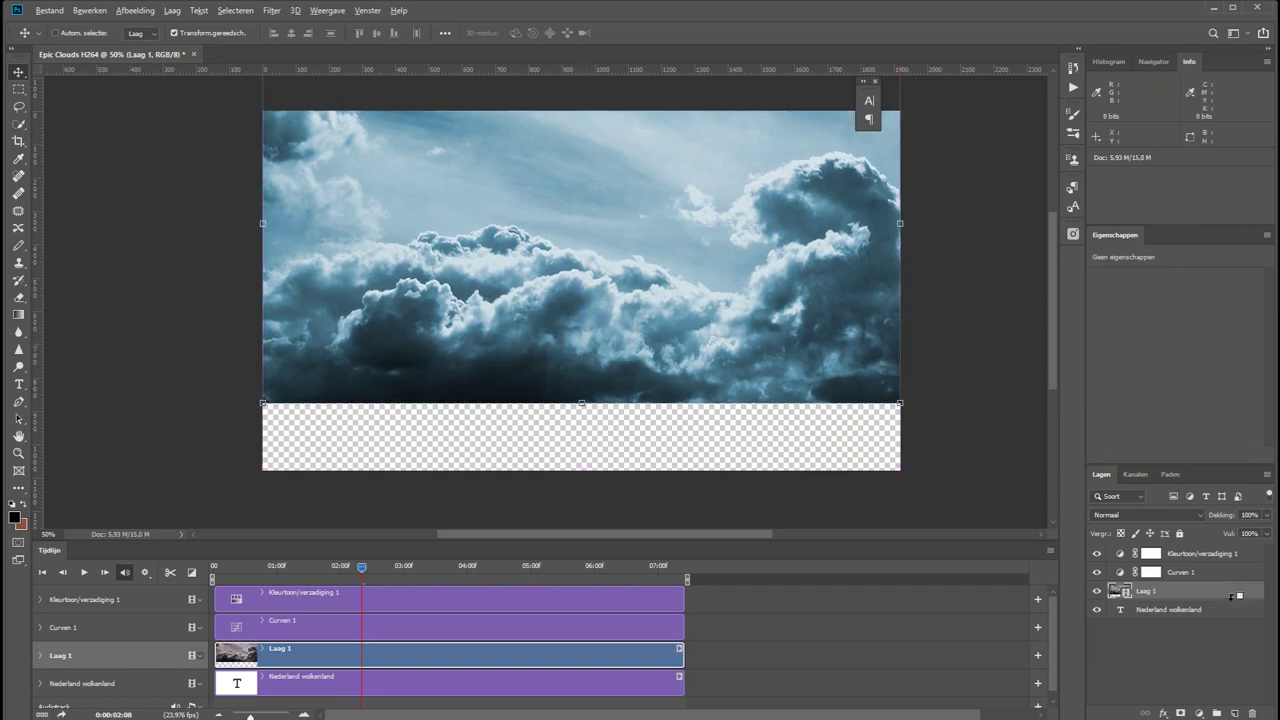
left_click(1231, 597, "alt")
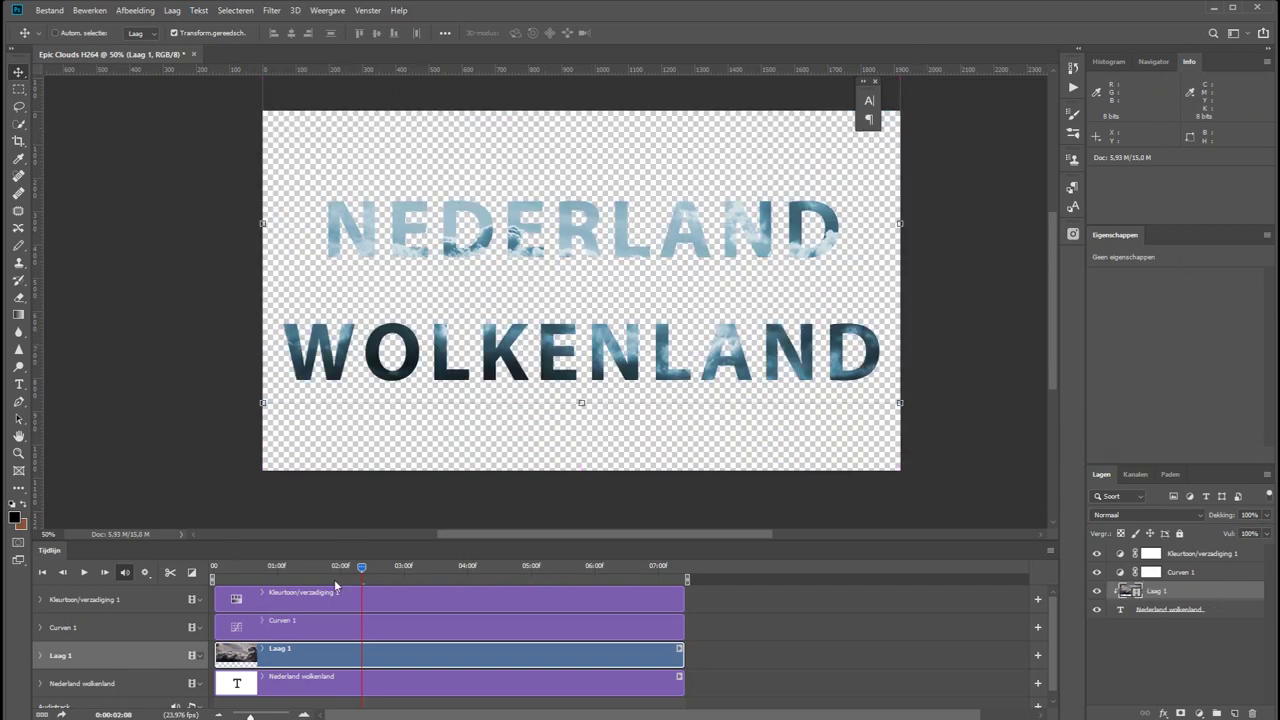
mouse_move(376, 571)
left_mouse_down()
mouse_move(589, 567)
mouse_move(510, 567)
left_mouse_up()
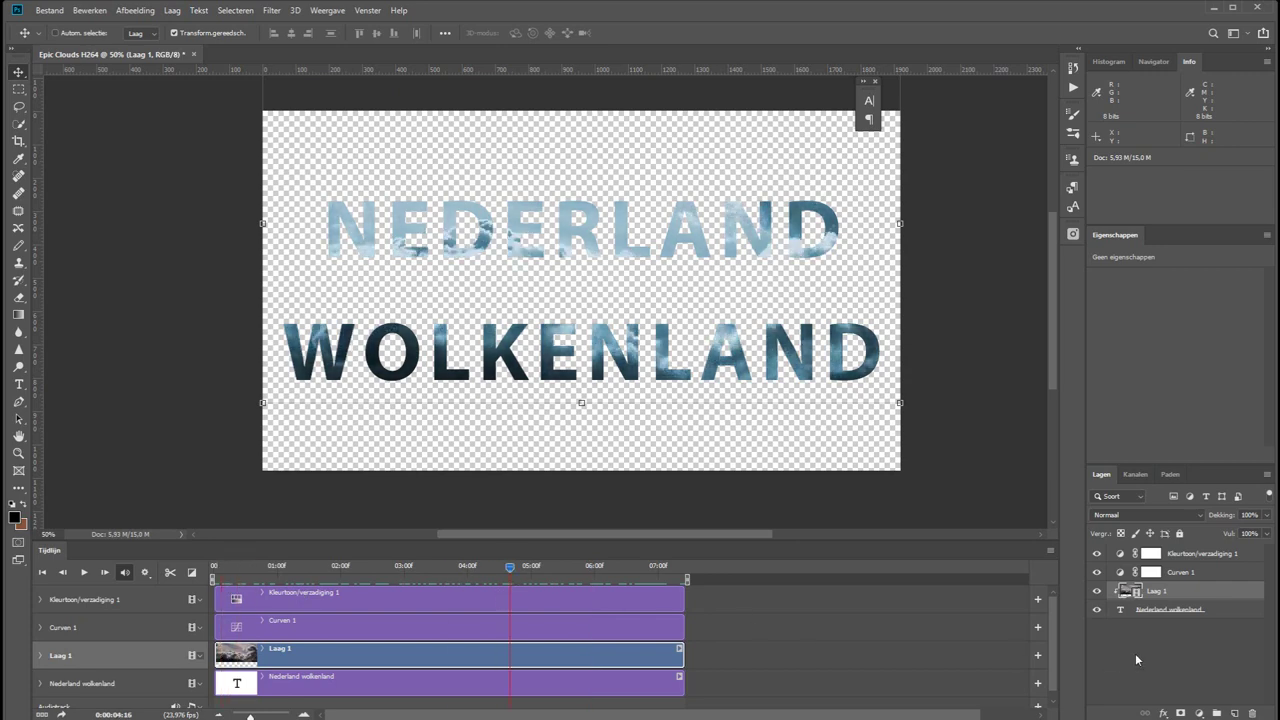
- Add a blue solid colour fill layer, Kleurenvulling 1
left_click(1199, 713)
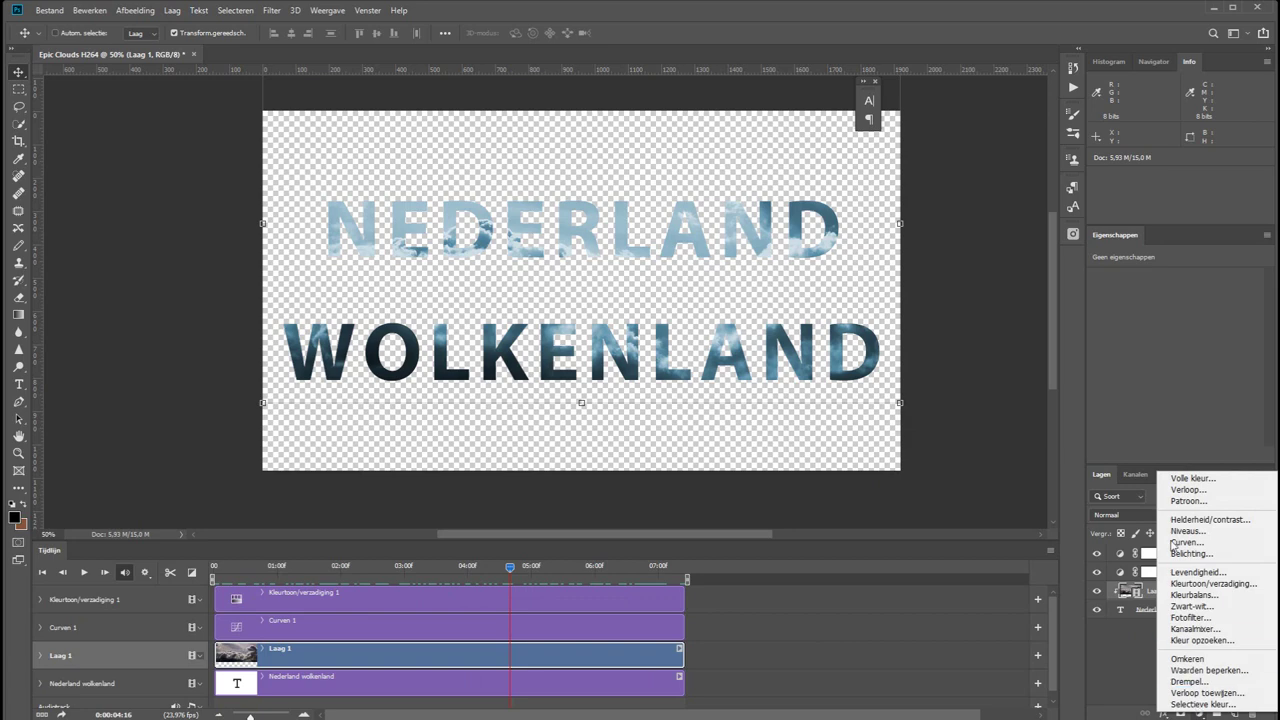
left_click(1194, 479)
mouse_move(1081, 158)
left_mouse_down()
mouse_move(1079, 180)
mouse_move(1082, 170)
mouse_move(993, 197)
left_mouse_up()
left_click(1042, 173)
left_click(1203, 94)
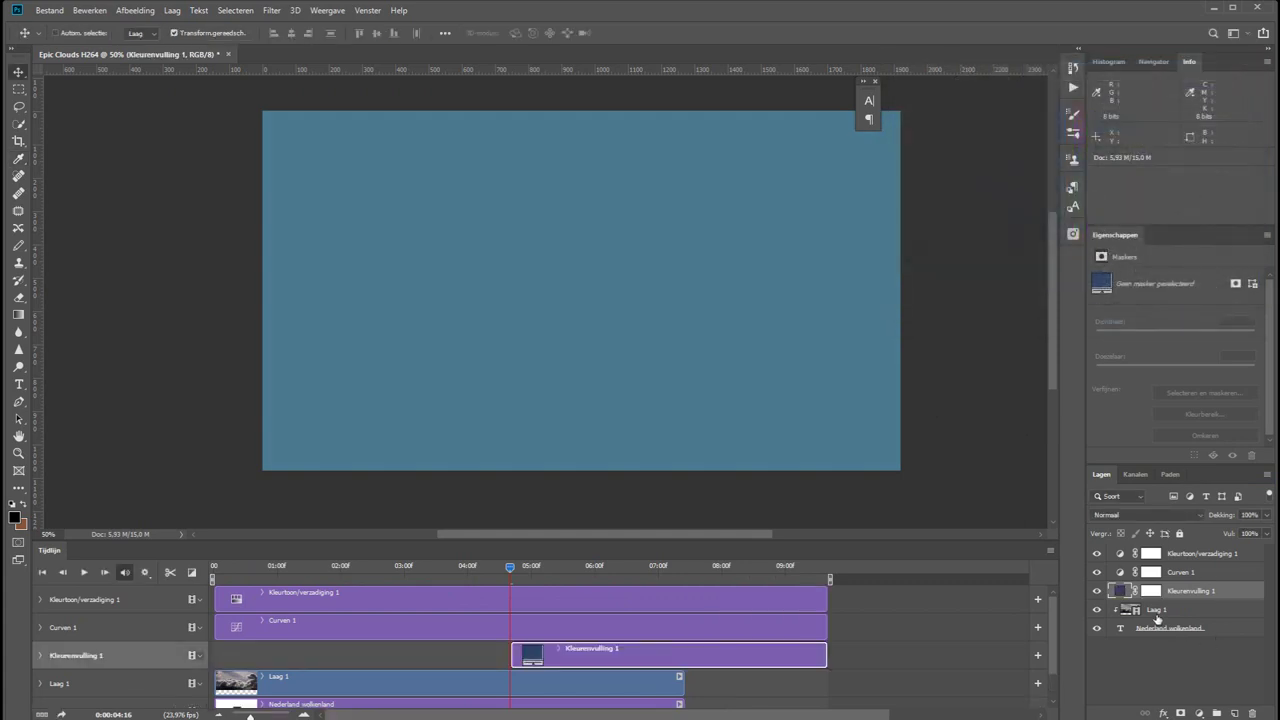
- Put the fill layer at the bottom, span its clip across the timeline, and park at 04:19
left_click_drag(1210, 591, 1226, 646)
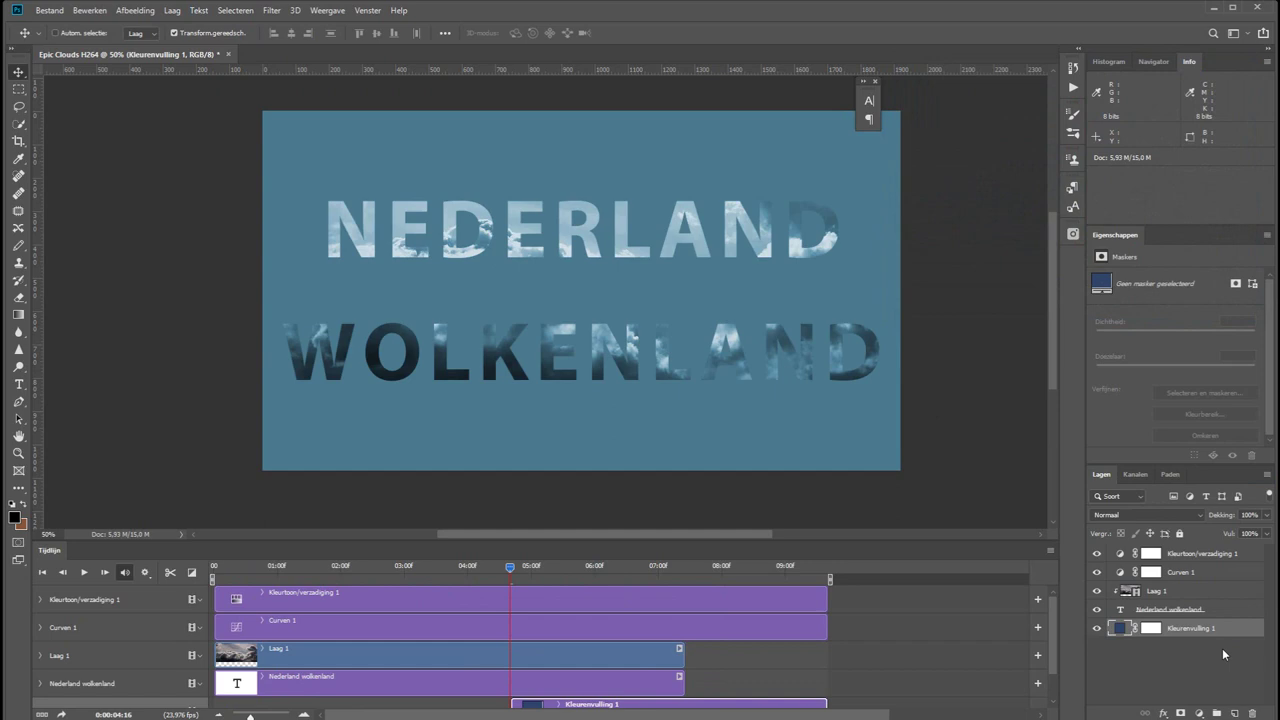
scroll(870, 686, "down", 2)
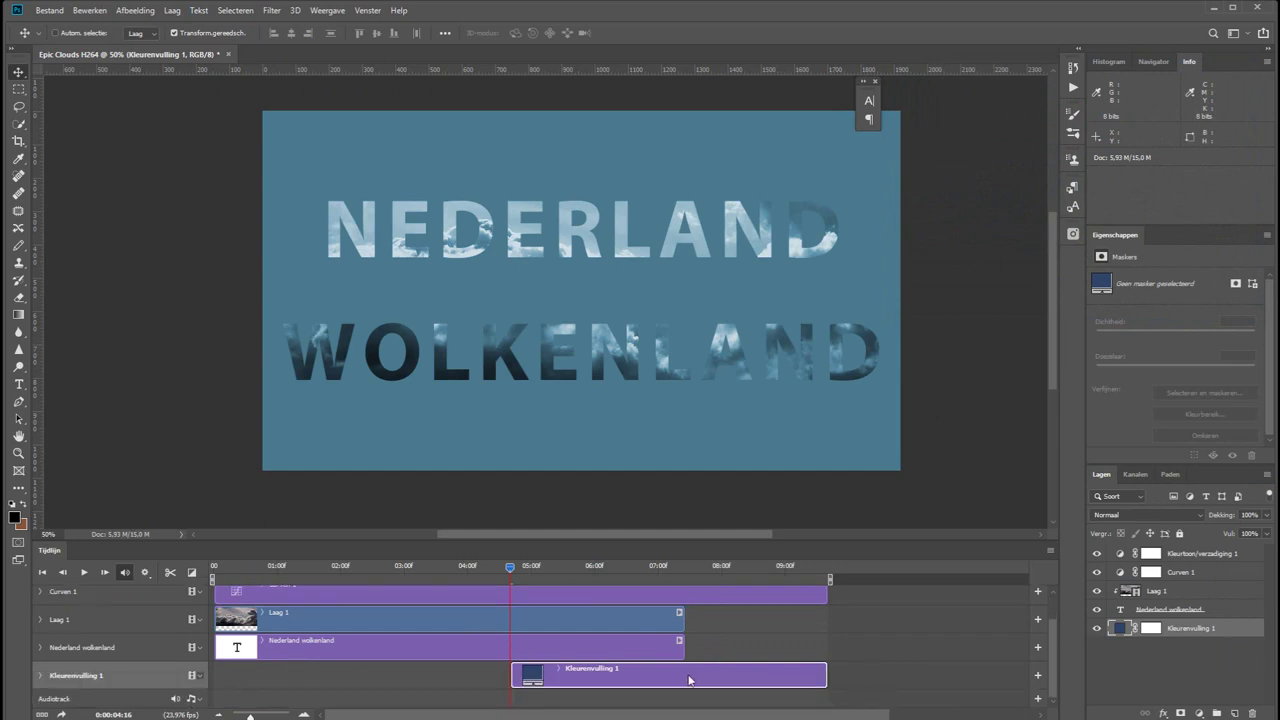
left_click_drag(688, 680, 391, 680)
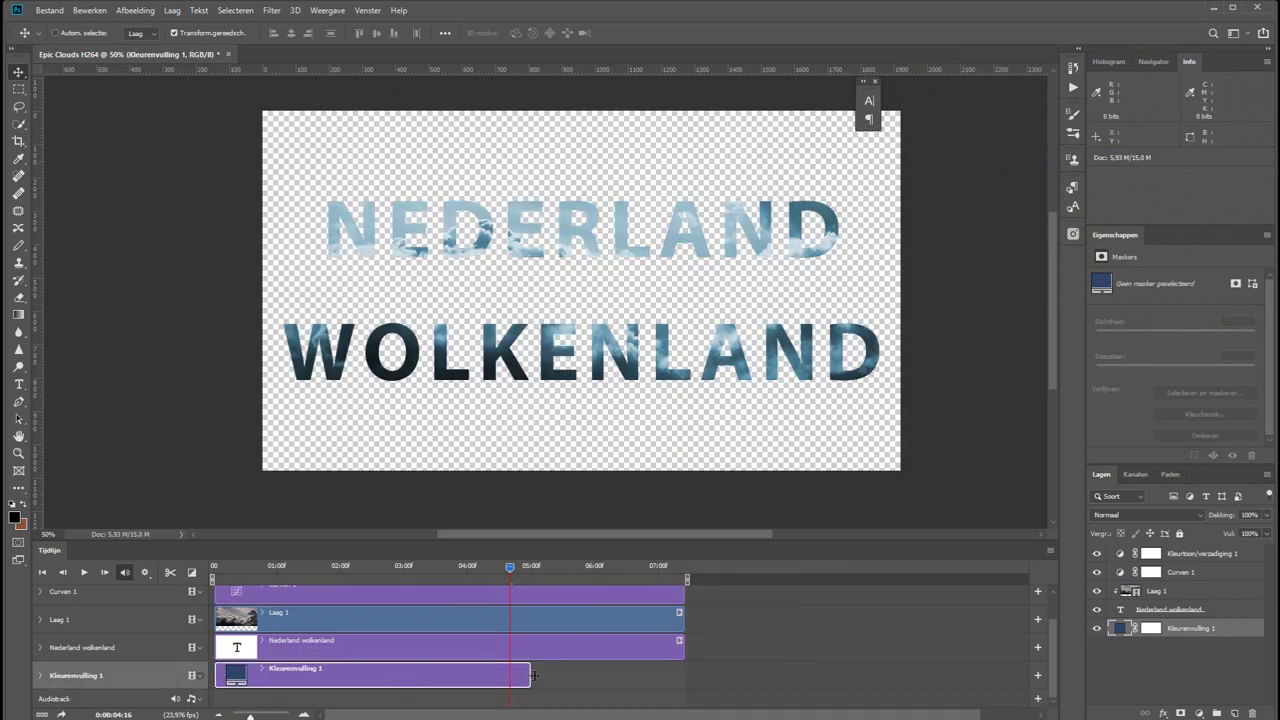
left_click_drag(532, 676, 685, 676)
key("space")
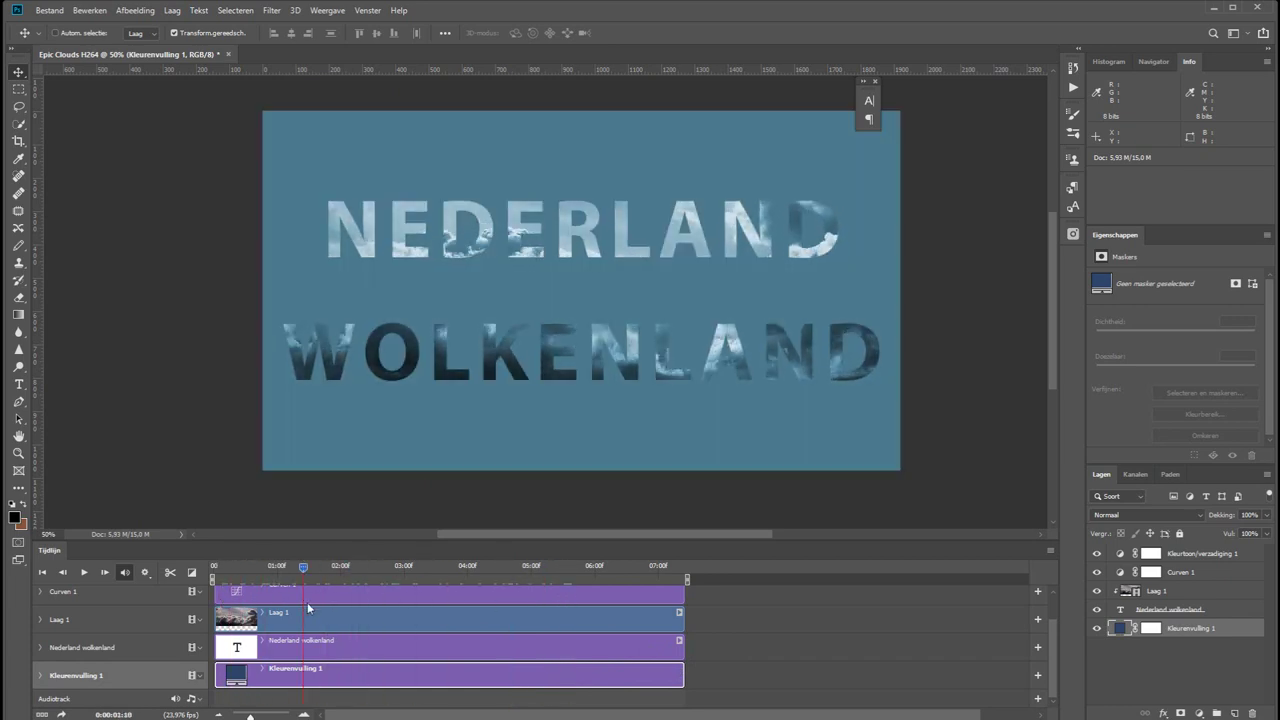
left_click_drag(549, 567, 518, 568)
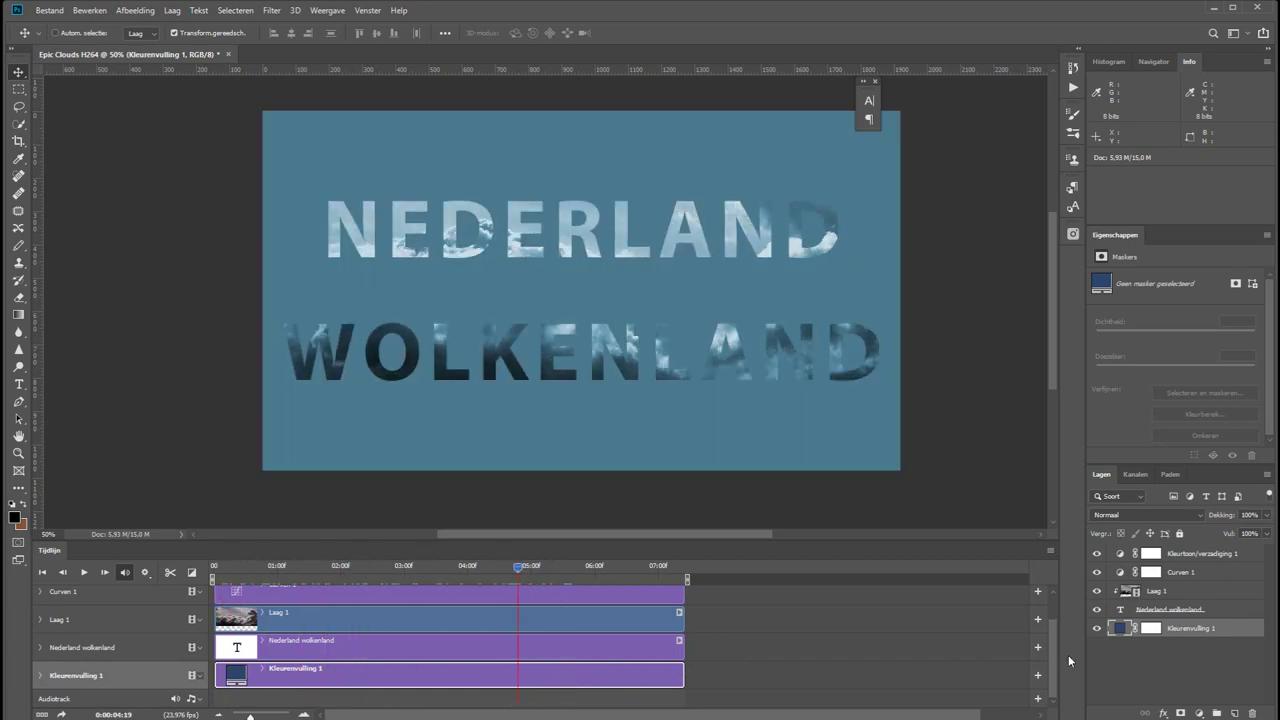
left_click(1233, 612)
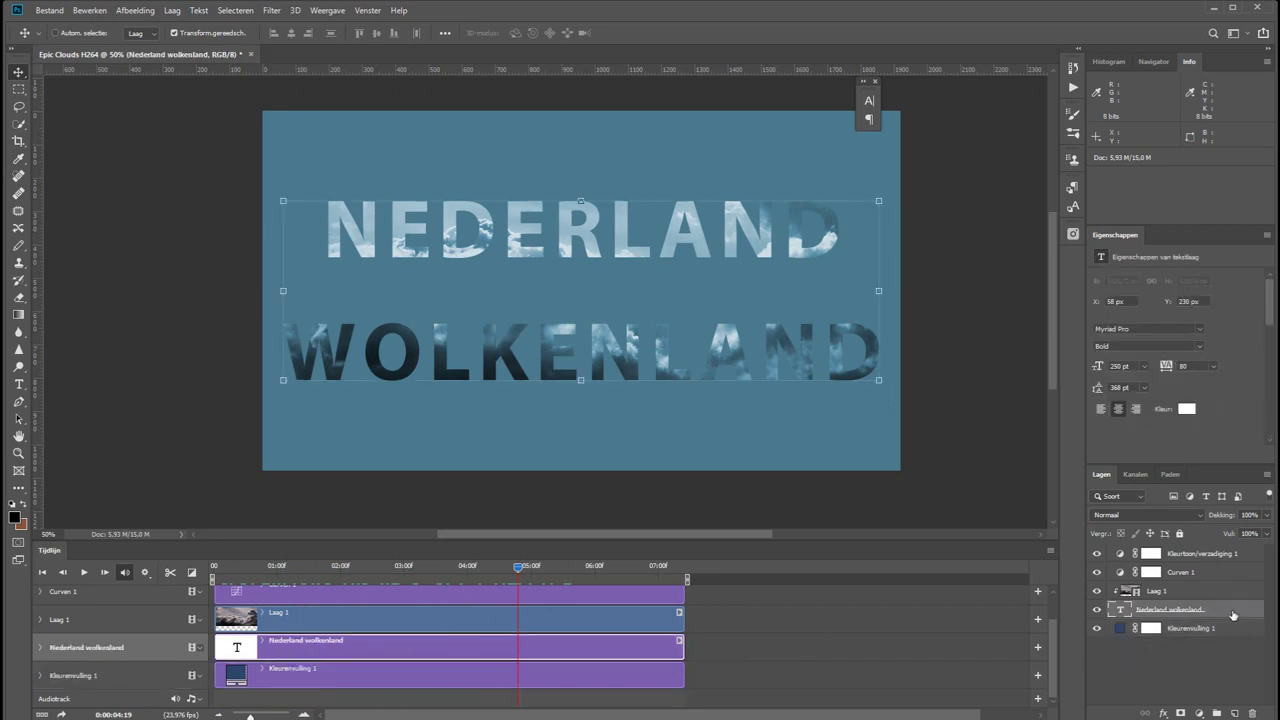
- Give the NEDERLAND WOLKENLAND text layer a thin white outside Lijn stroke
double_click(1240, 613)
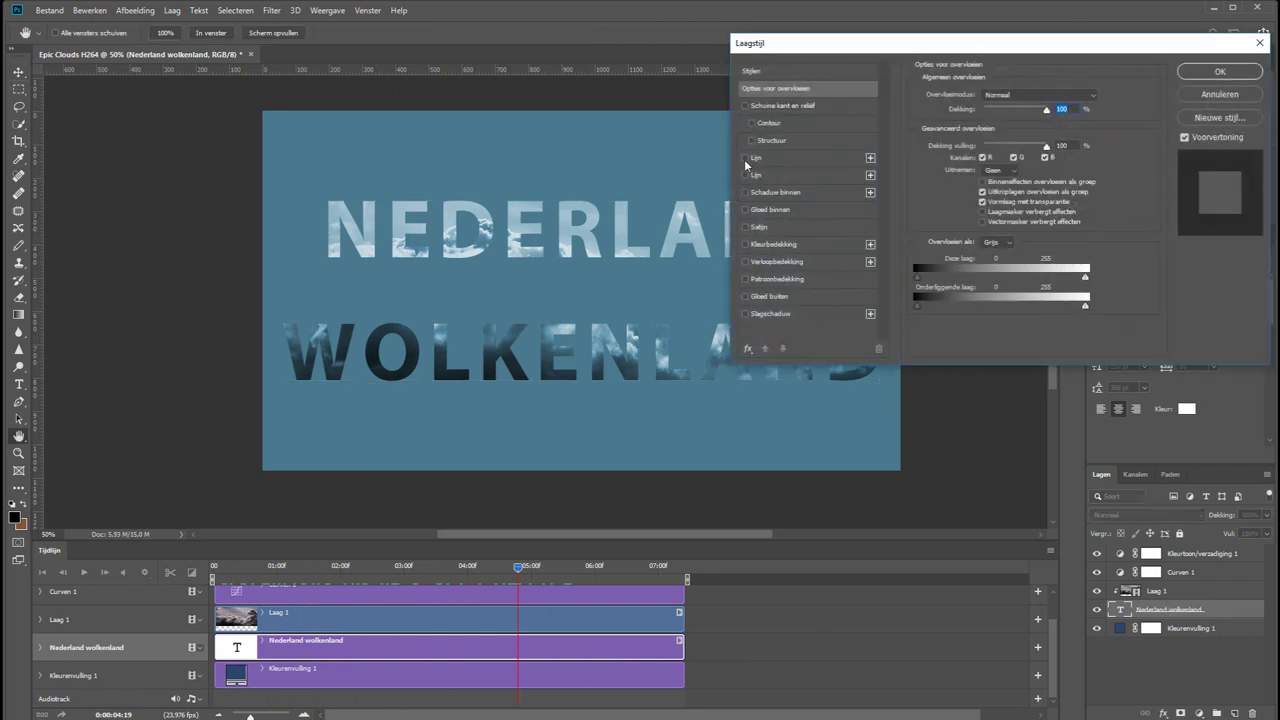
left_click(745, 157)
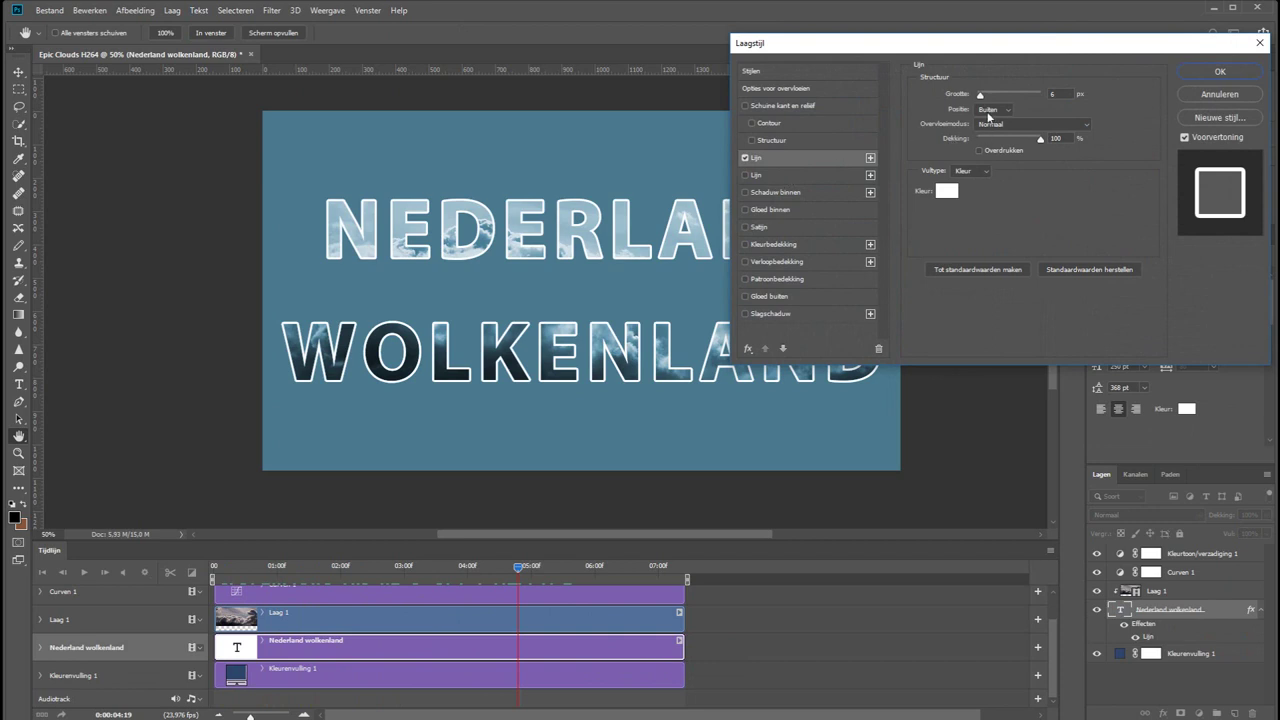
left_click_drag(981, 96, 983, 96)
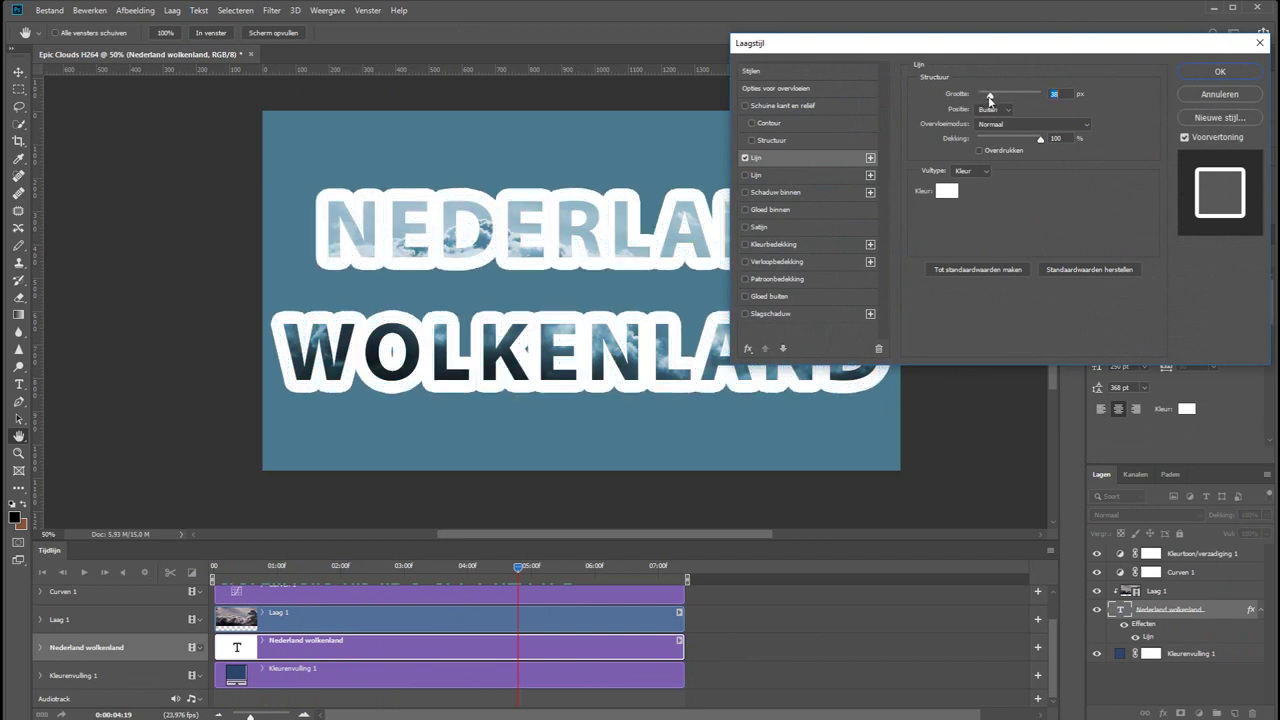
left_click(946, 190)
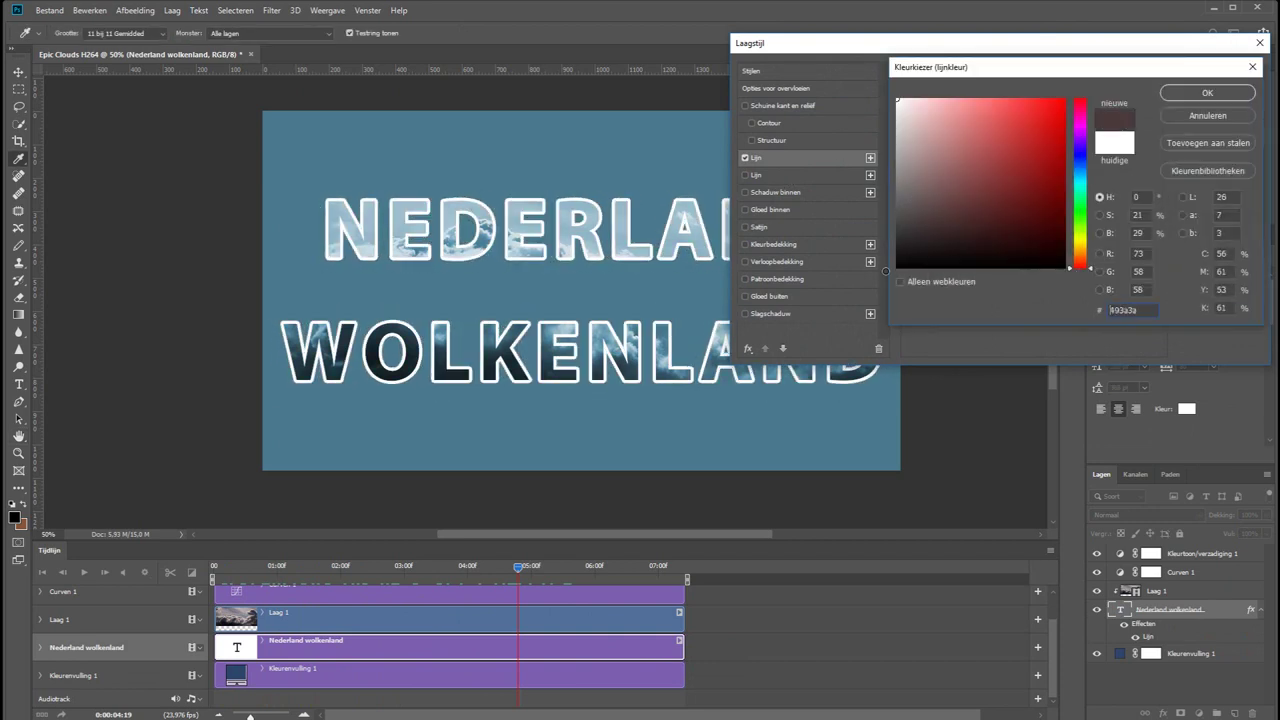
left_click(1207, 92)
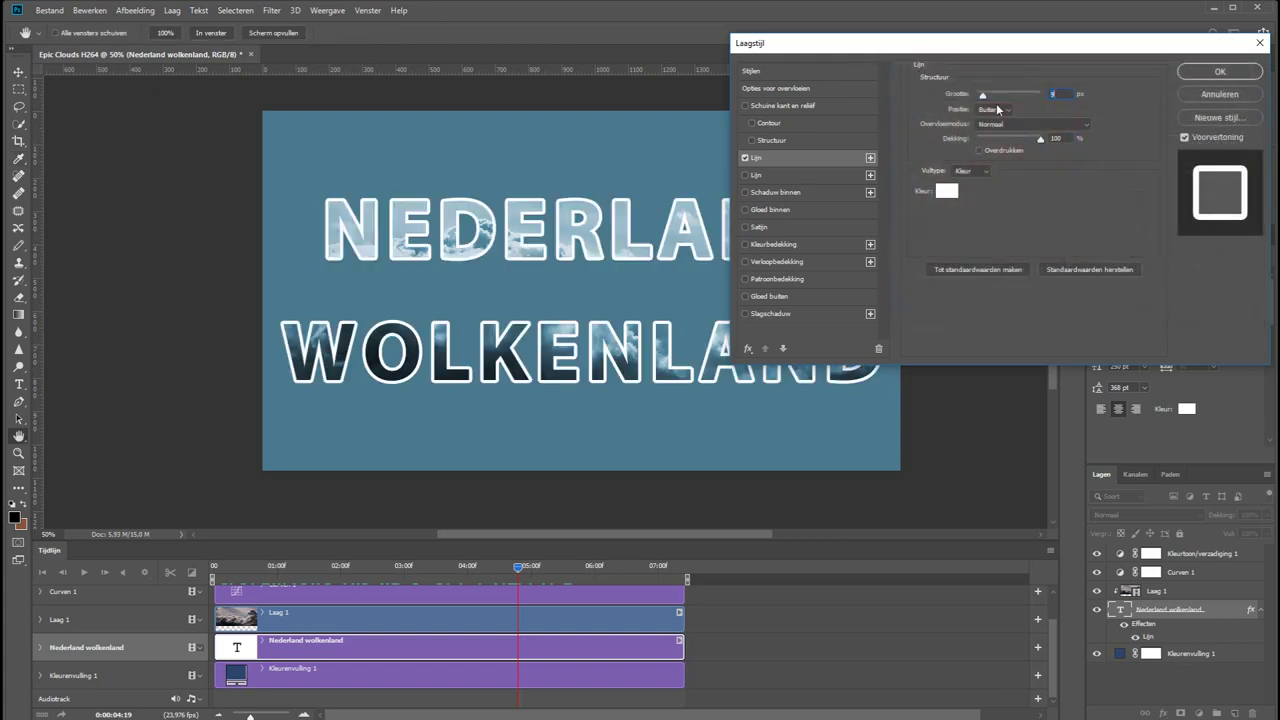
key("Down")
key("Down")
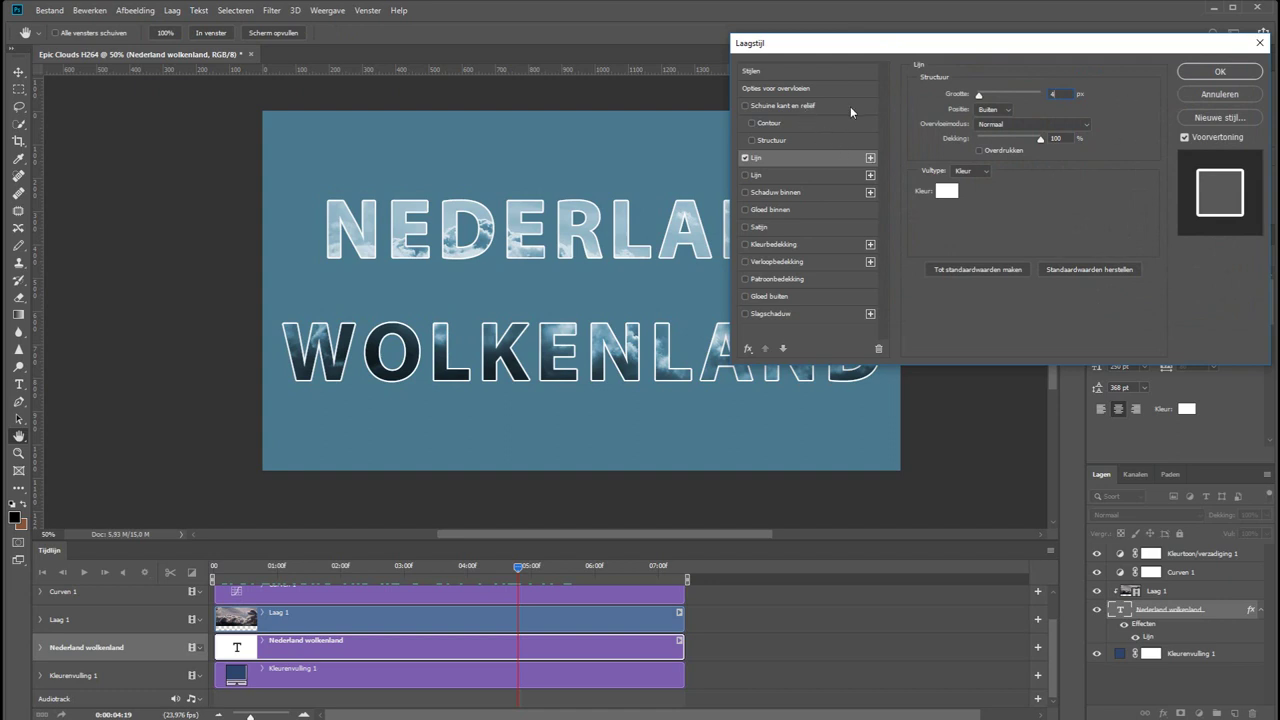
- Add Schuine kant en reliëf with Schuine kant buiten to the text and confirm the layer style
left_click(763, 107)
left_click(1000, 97)
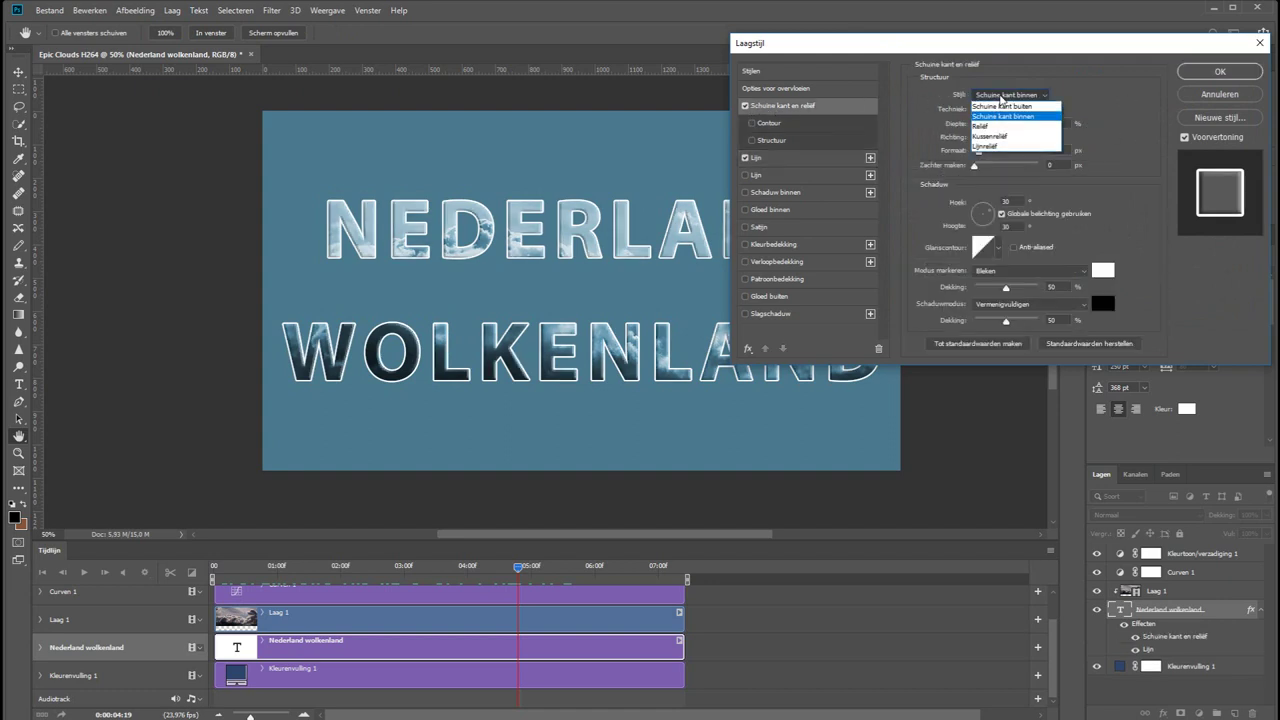
left_click(744, 105)
left_click(744, 105)
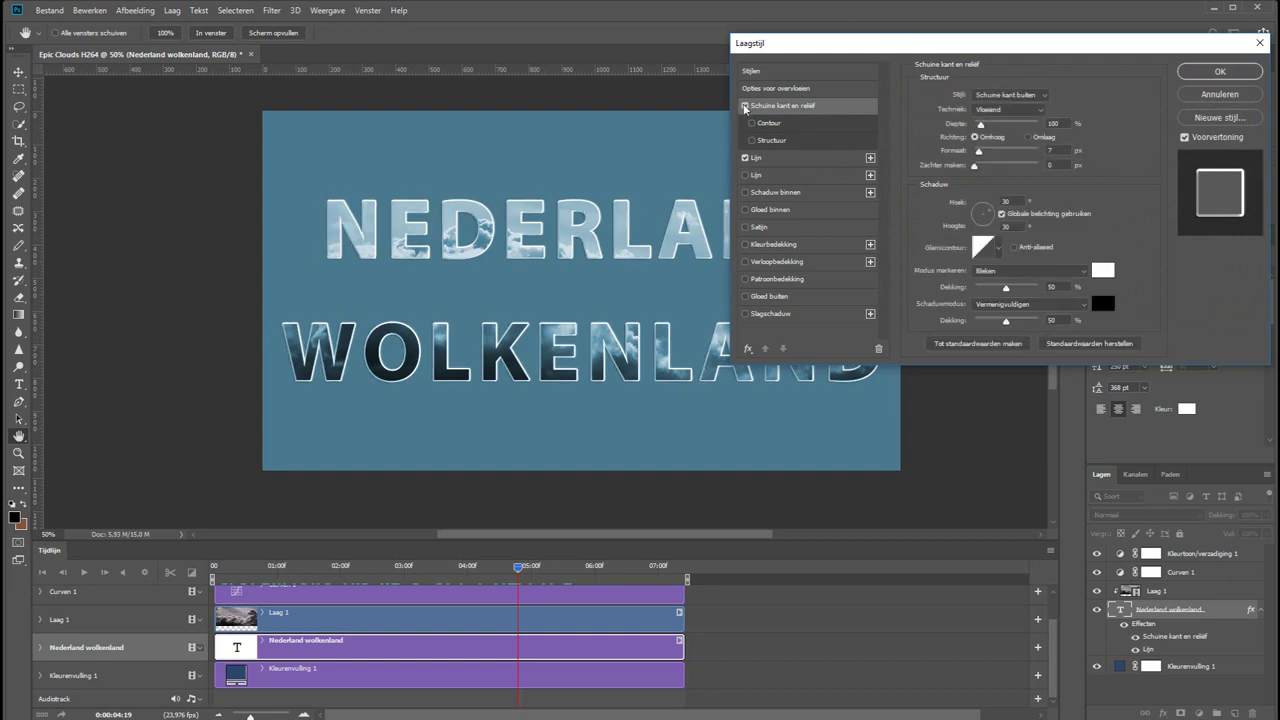
left_click(744, 105)
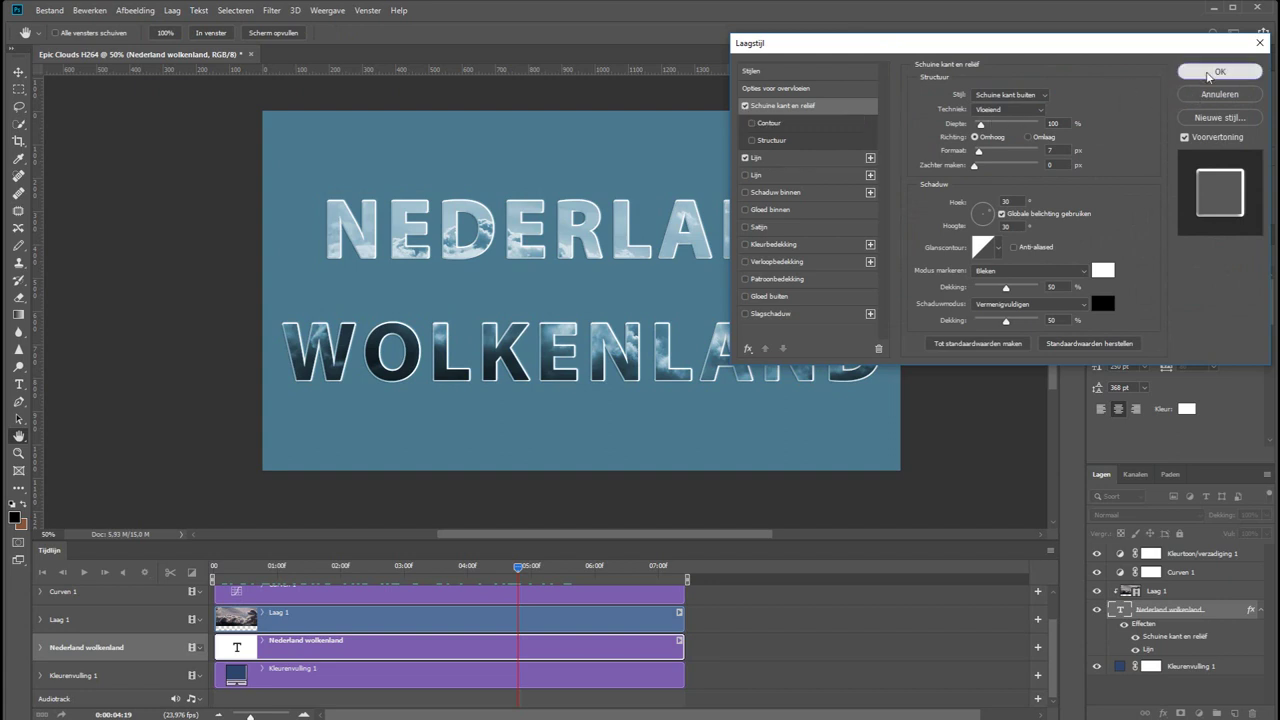
left_click(1220, 71)
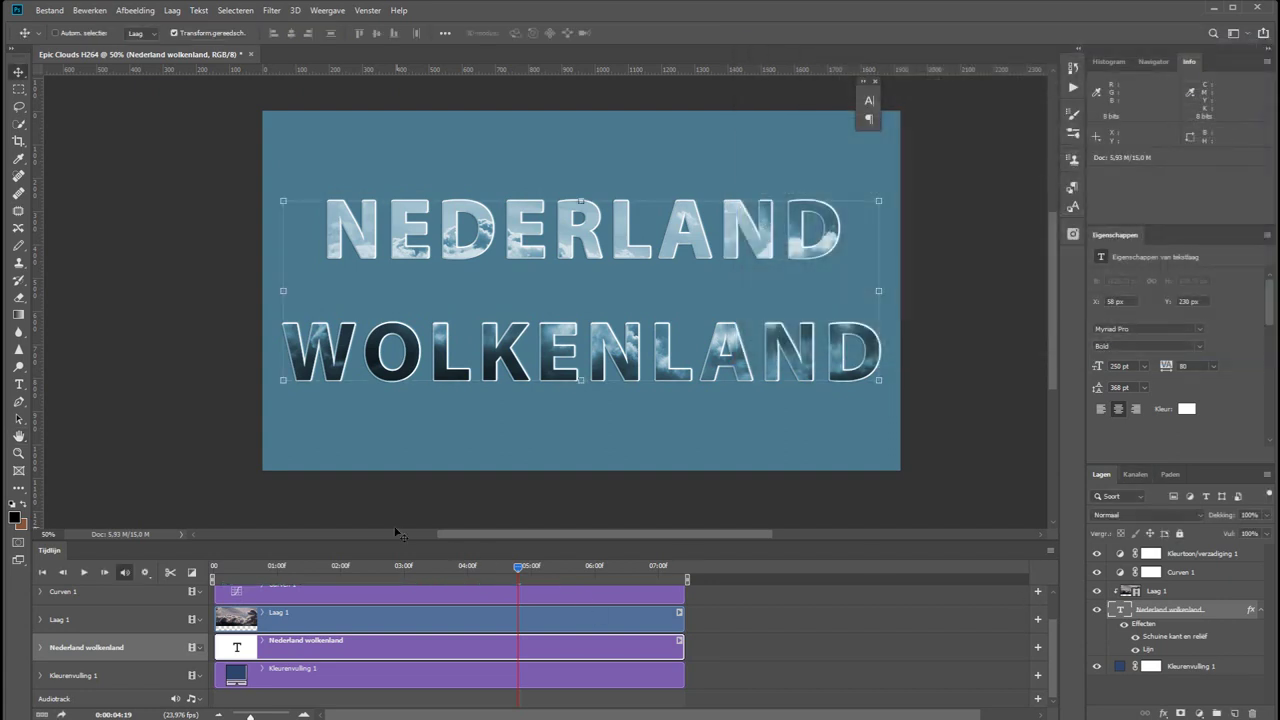
- Preview the title animation from the first frame to about 07:00, then select the Laag 1 clip
left_click(41, 573)
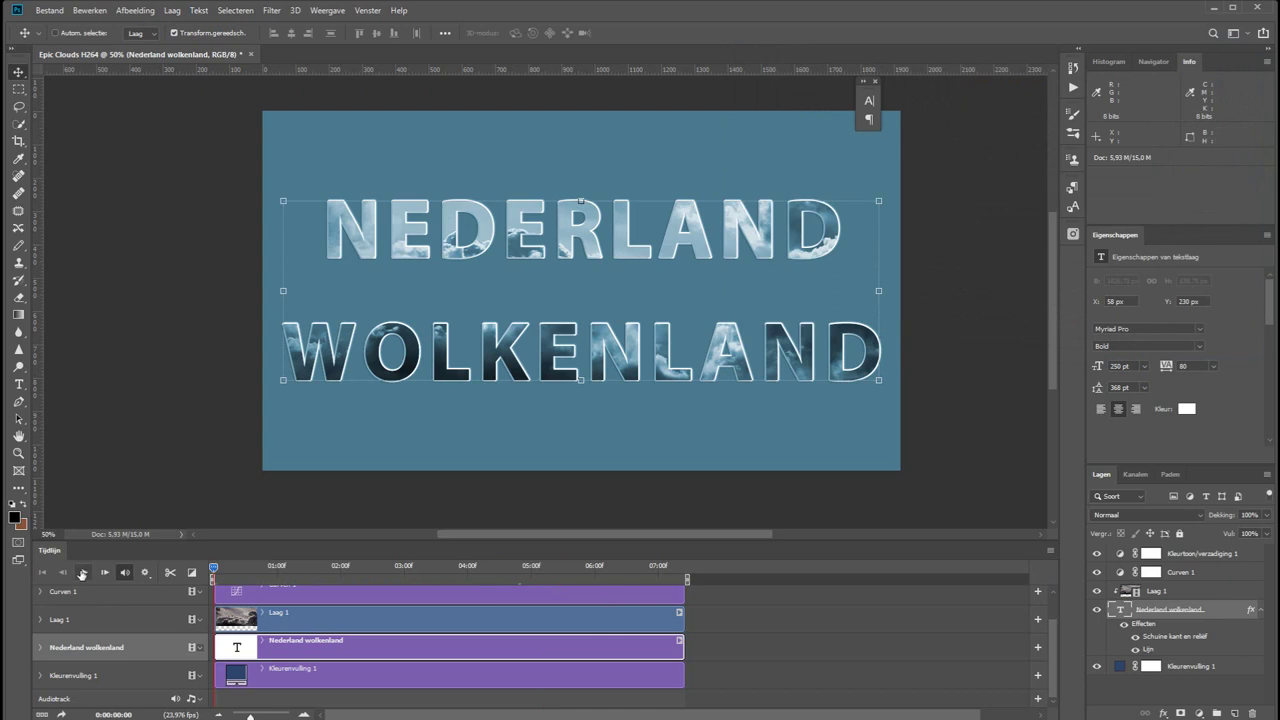
left_click(82, 573)
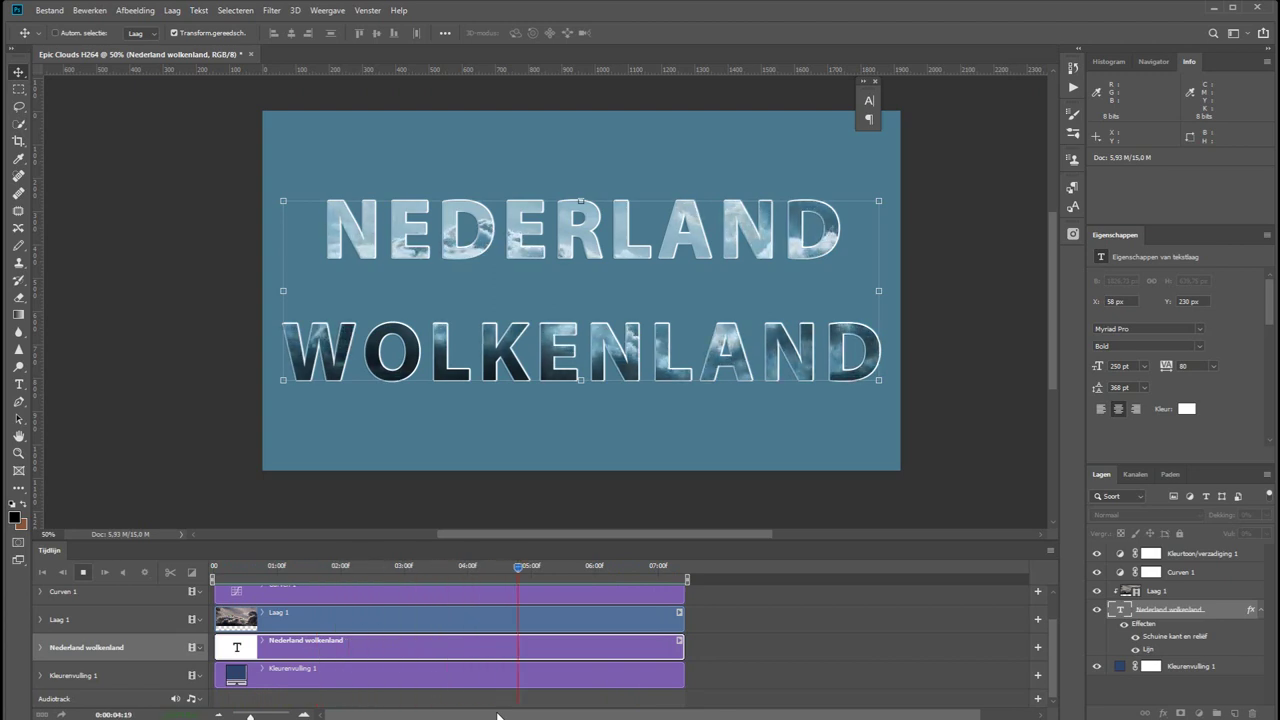
left_click(83, 572)
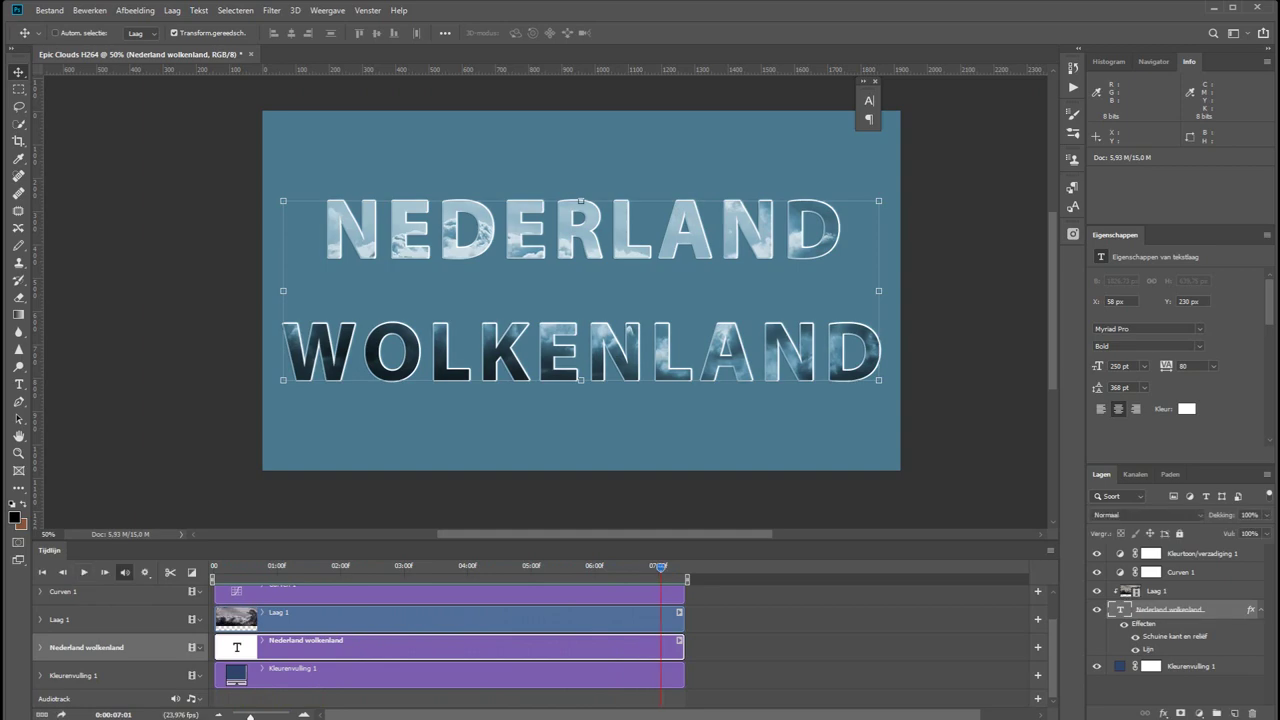
left_click(571, 624)
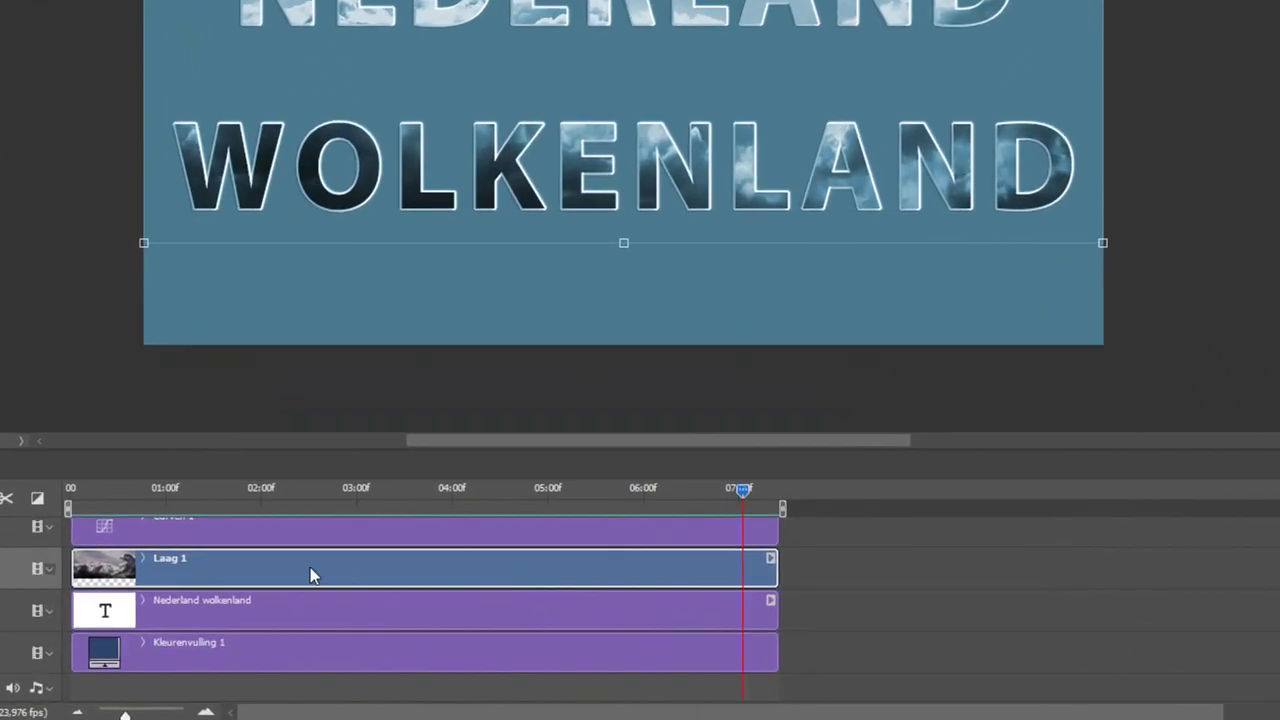
- Speed up the Laag 1 cloud clip to 314,29%
right_click(310, 567)
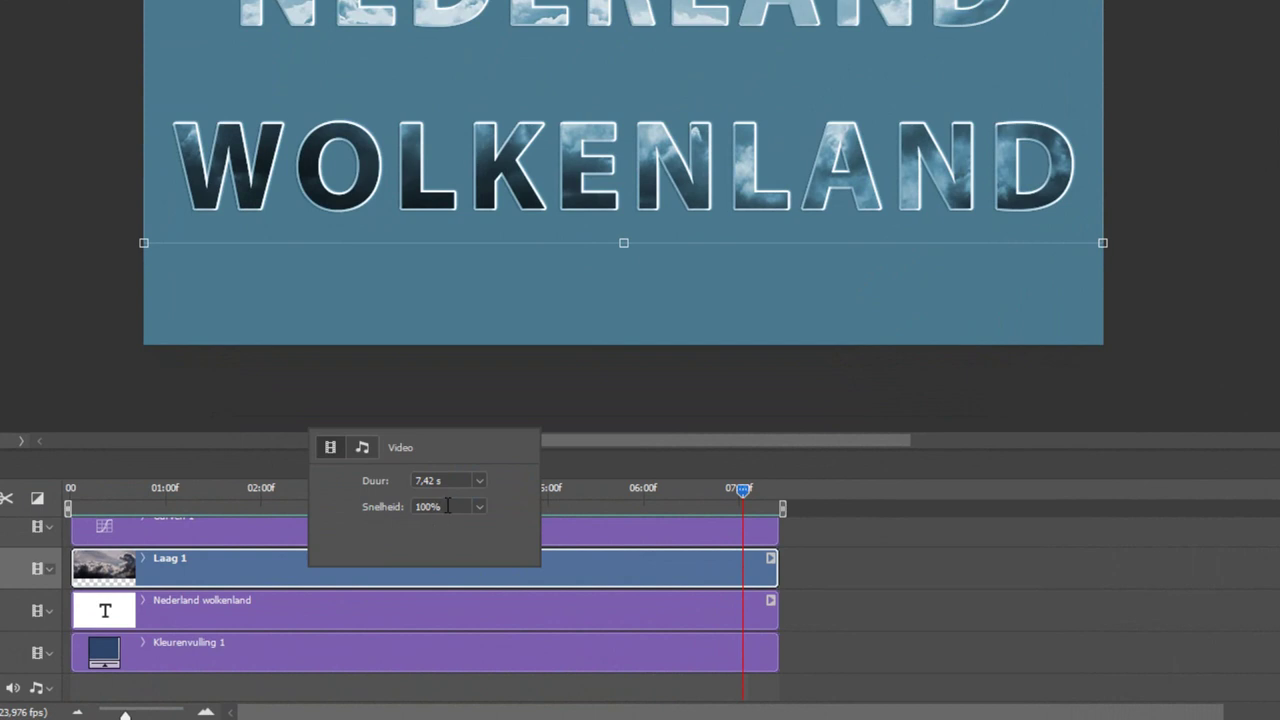
left_click(480, 508)
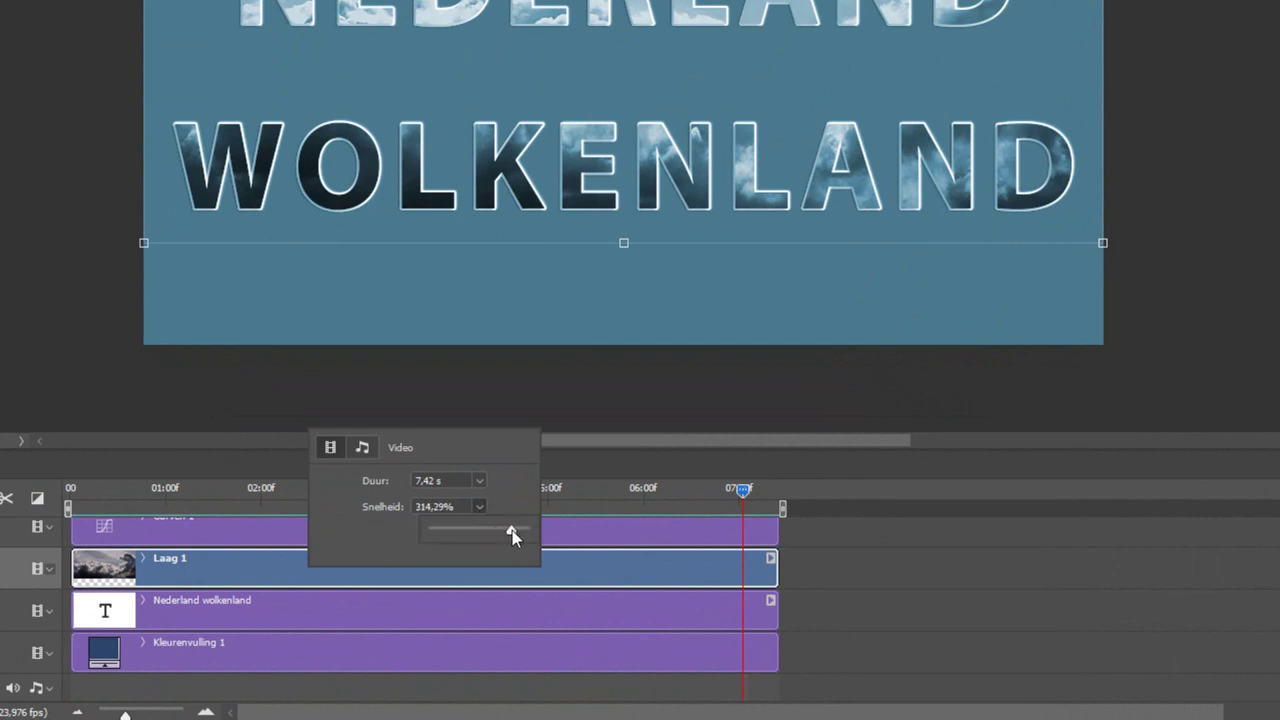
left_click_drag(512, 530, 512, 530)
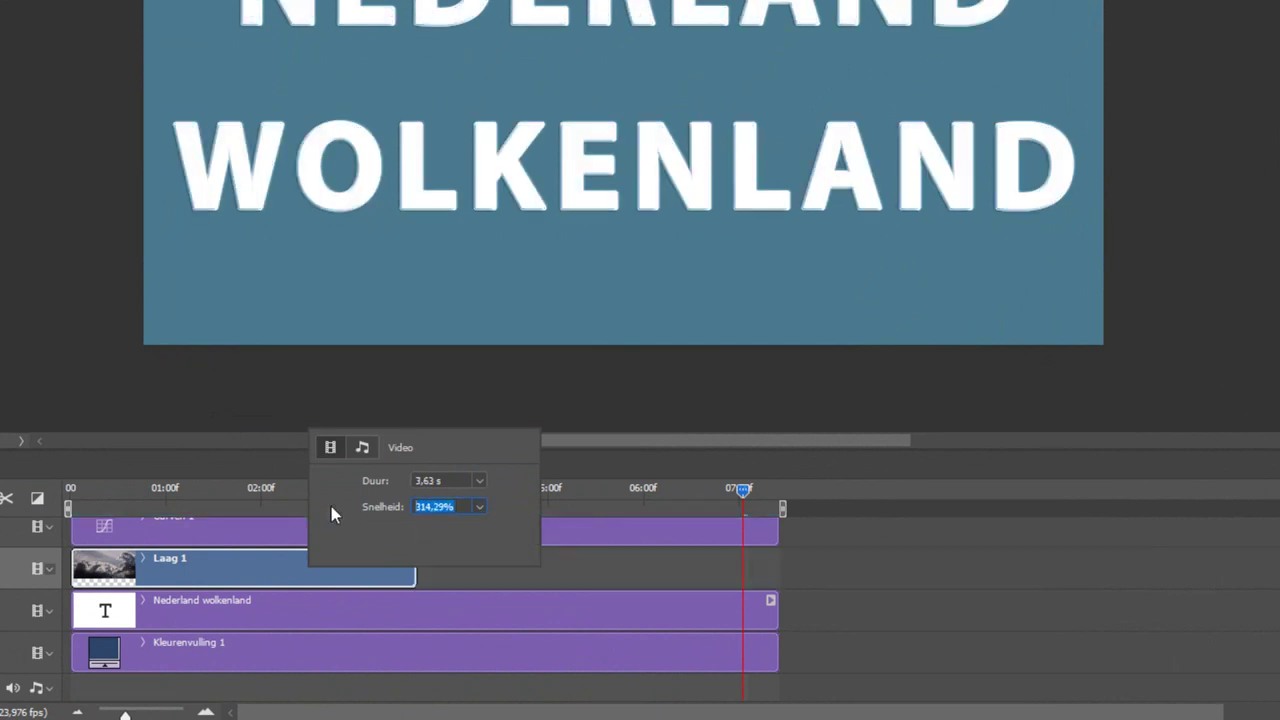
type("300")
key("Return")
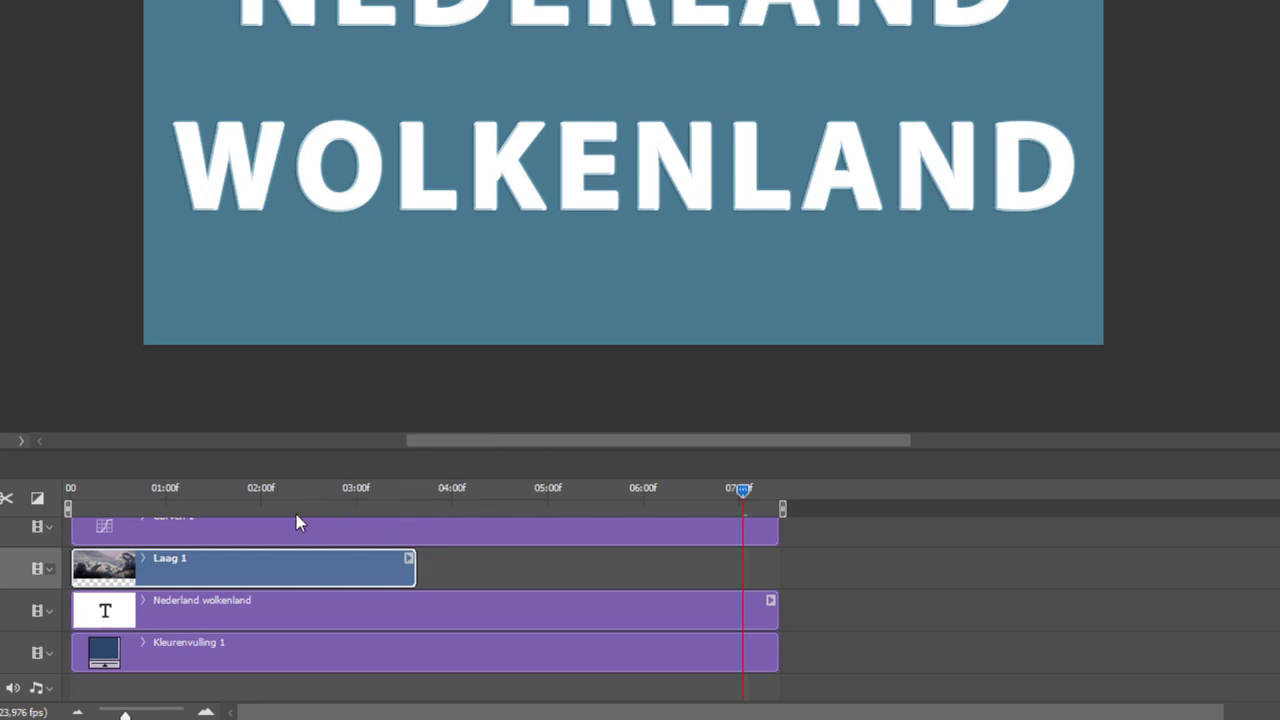
- Trim the Curven 1, Nederland wolkenland and Kleurenvulling 1 clips to end at 03:15, then play the animation
left_click_drag(242, 497, 62, 498)
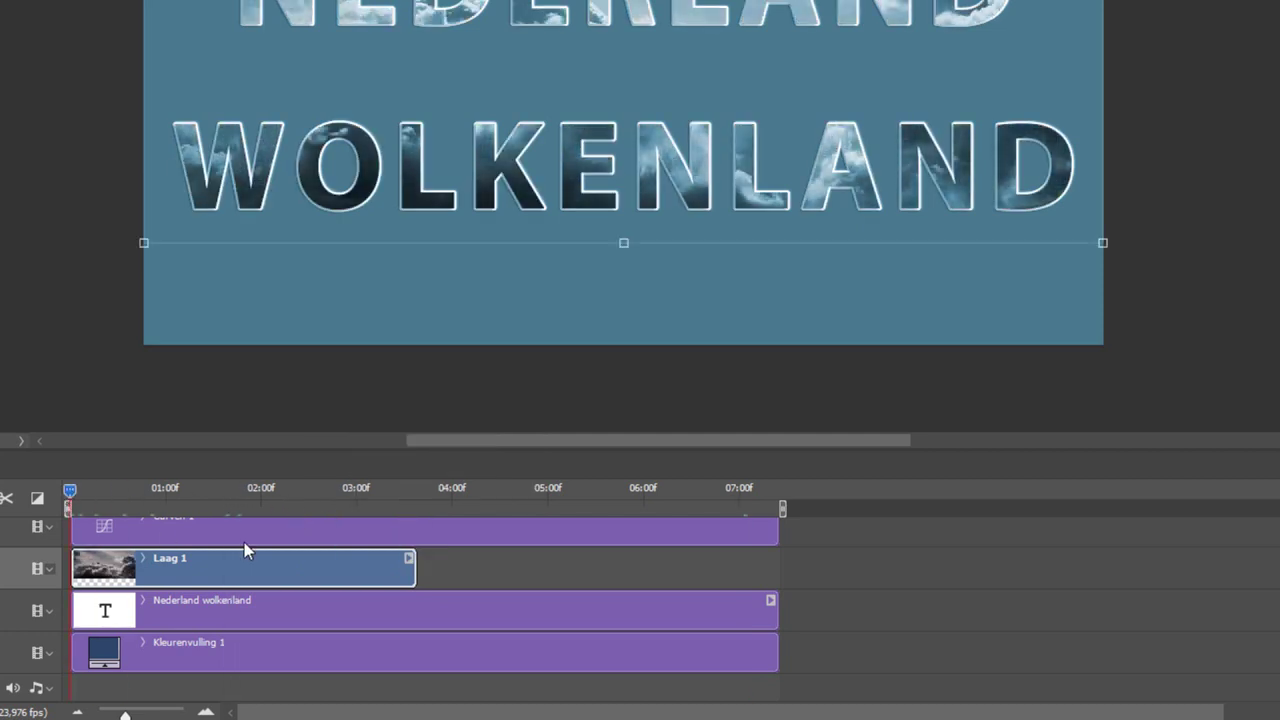
left_click_drag(431, 535, 416, 535)
left_click_drag(773, 610, 416, 610)
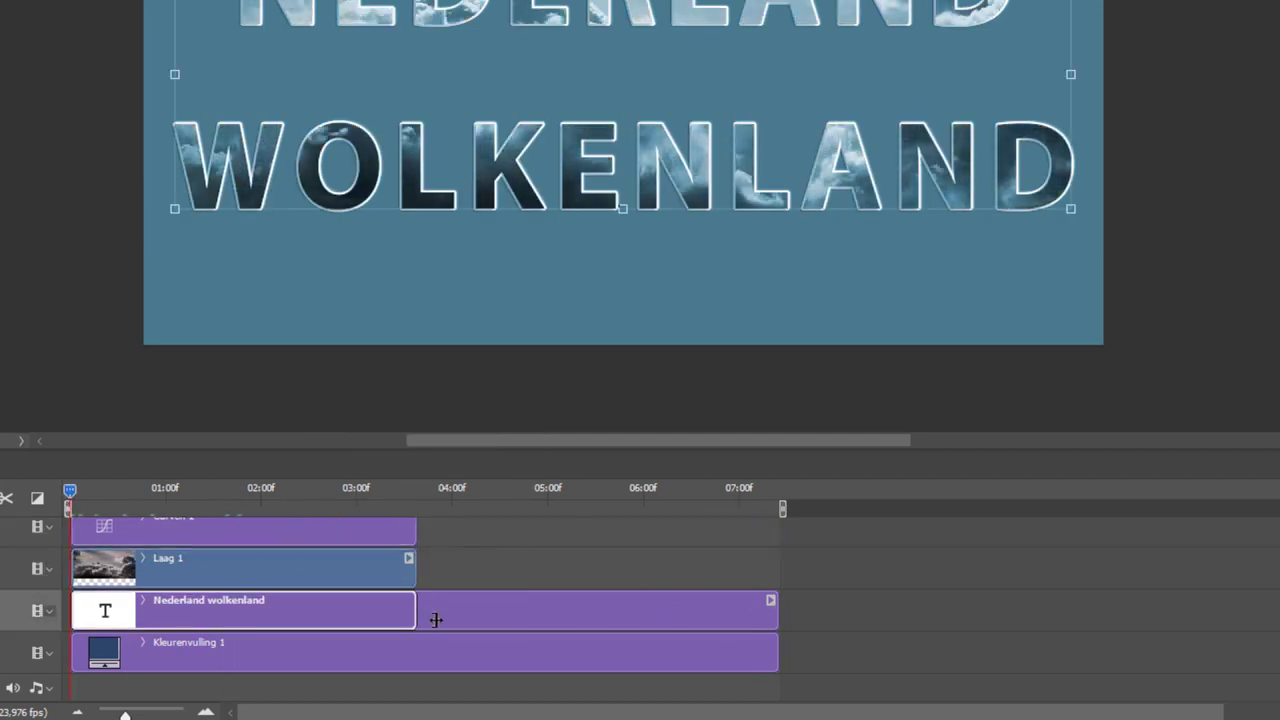
left_click_drag(776, 652, 415, 651)
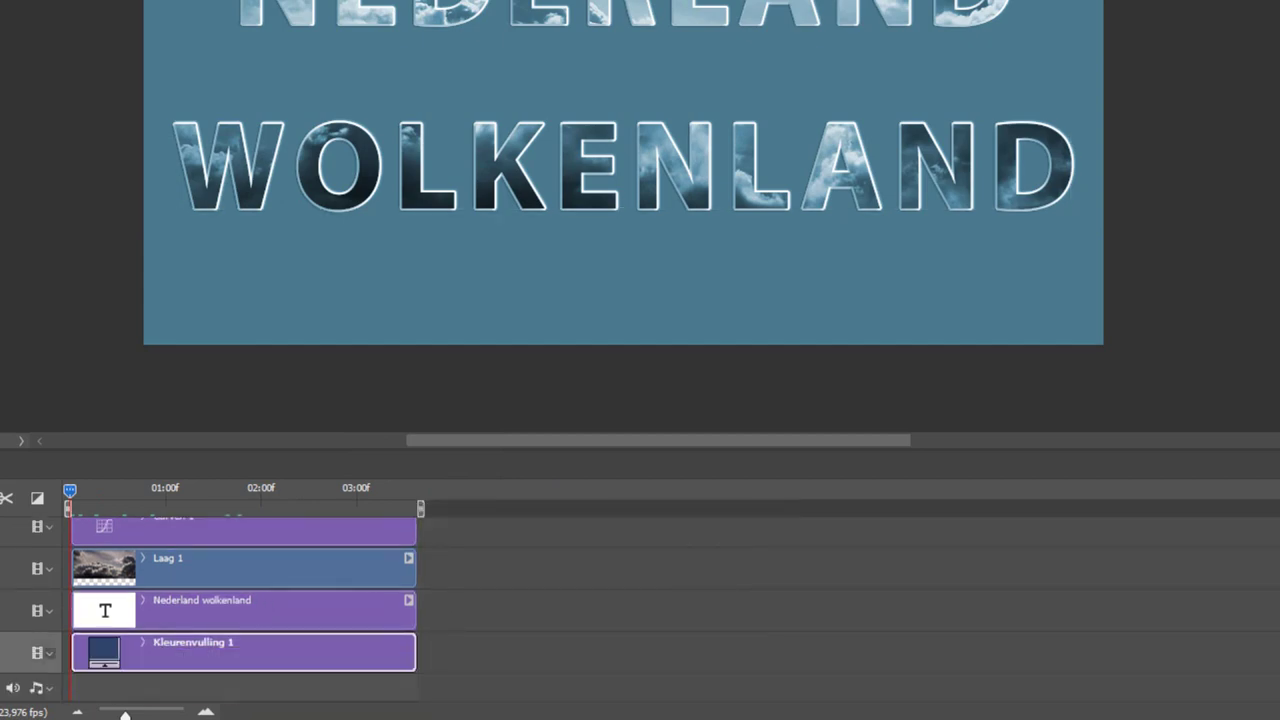
key("space")
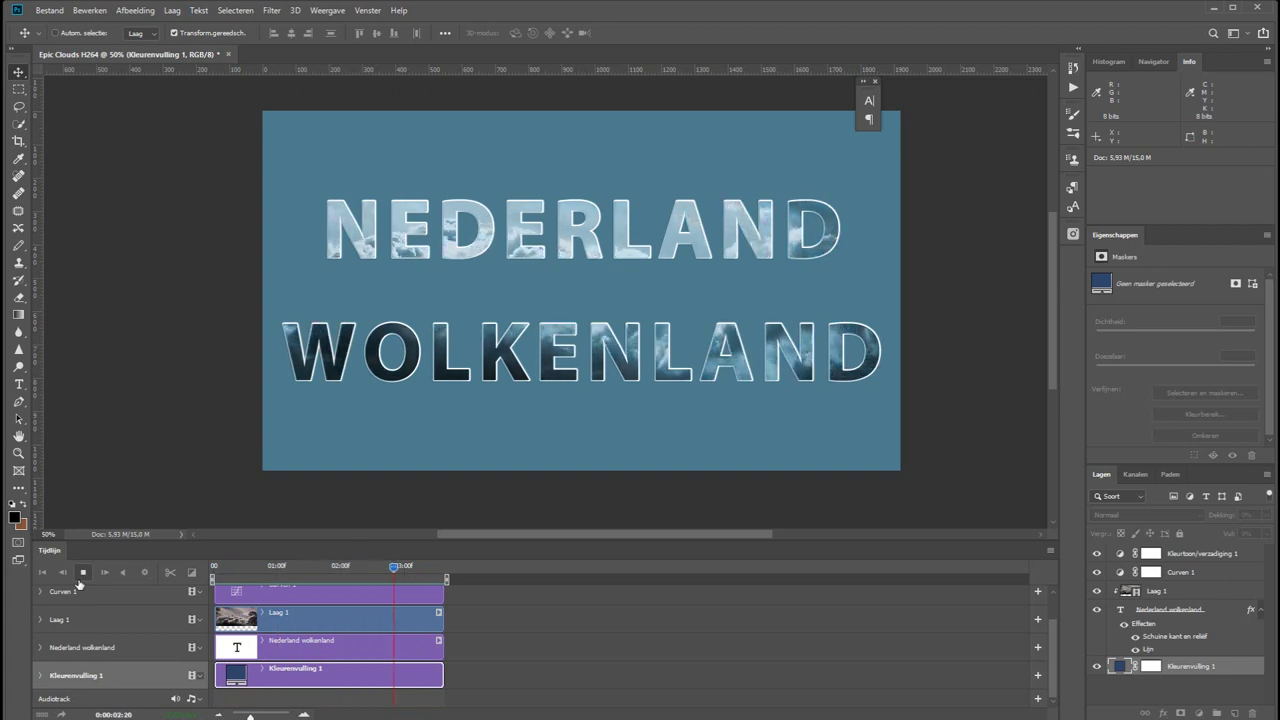
key("space")
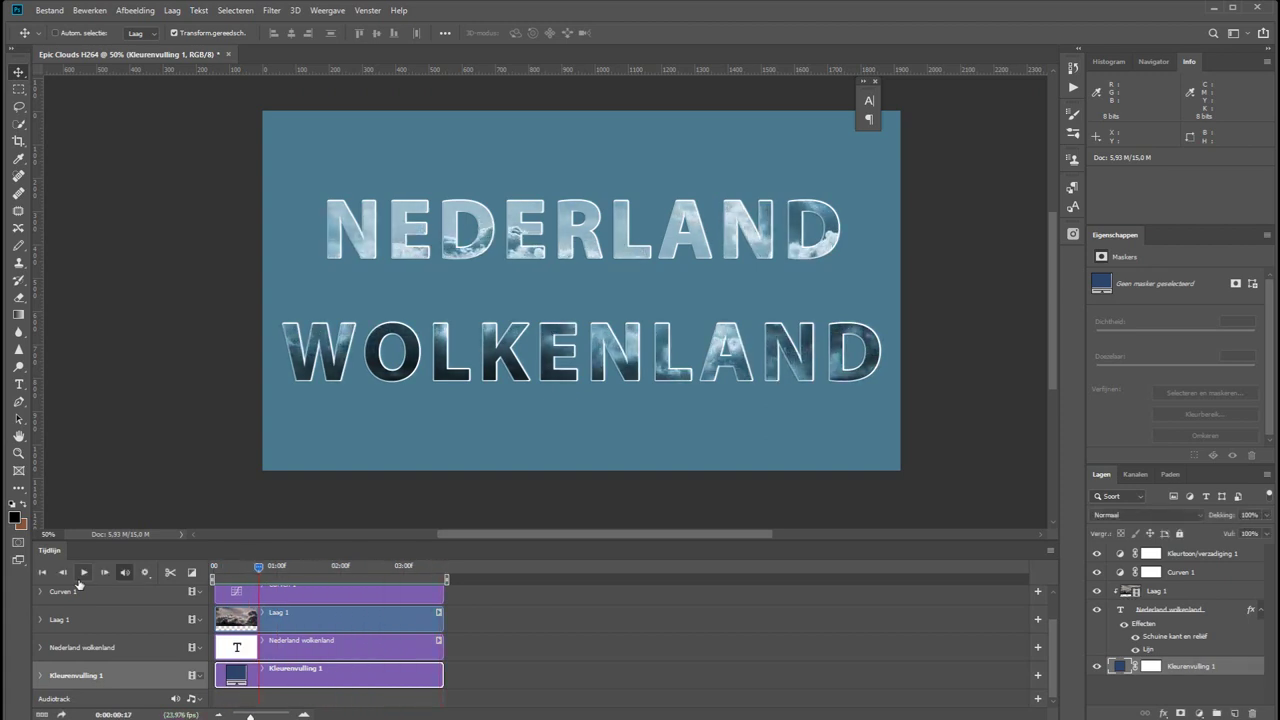